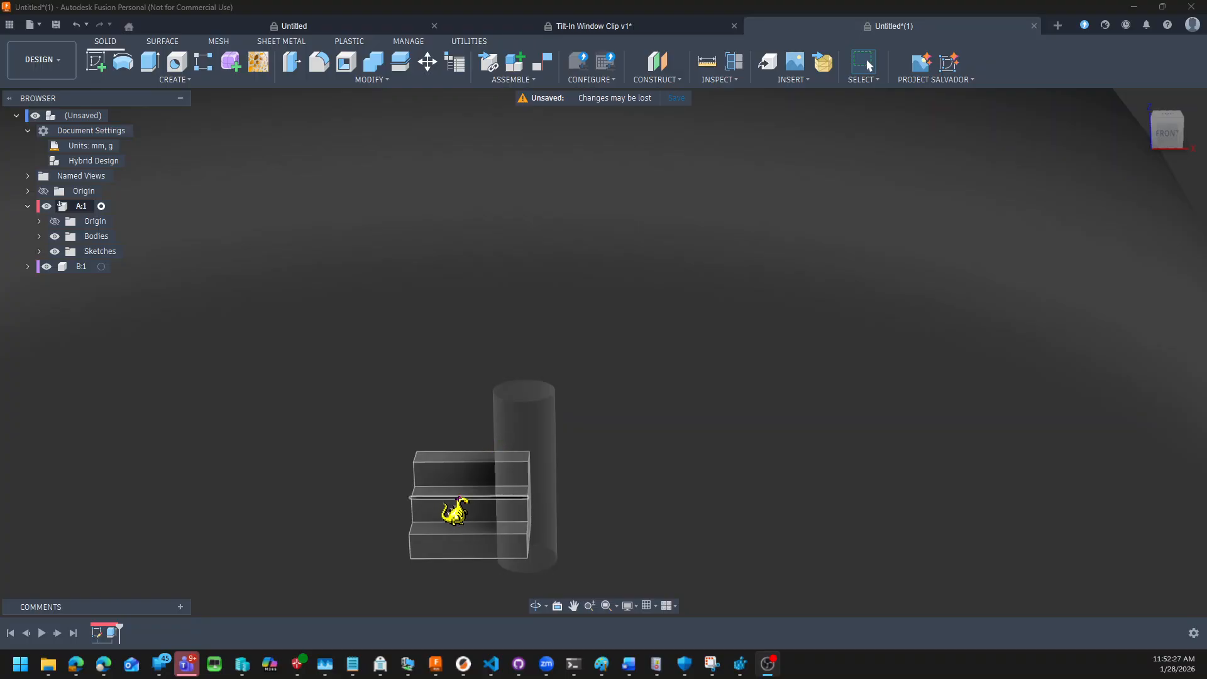
pyautogui.click(542, 426)
pyautogui.doubleClick(546, 424)
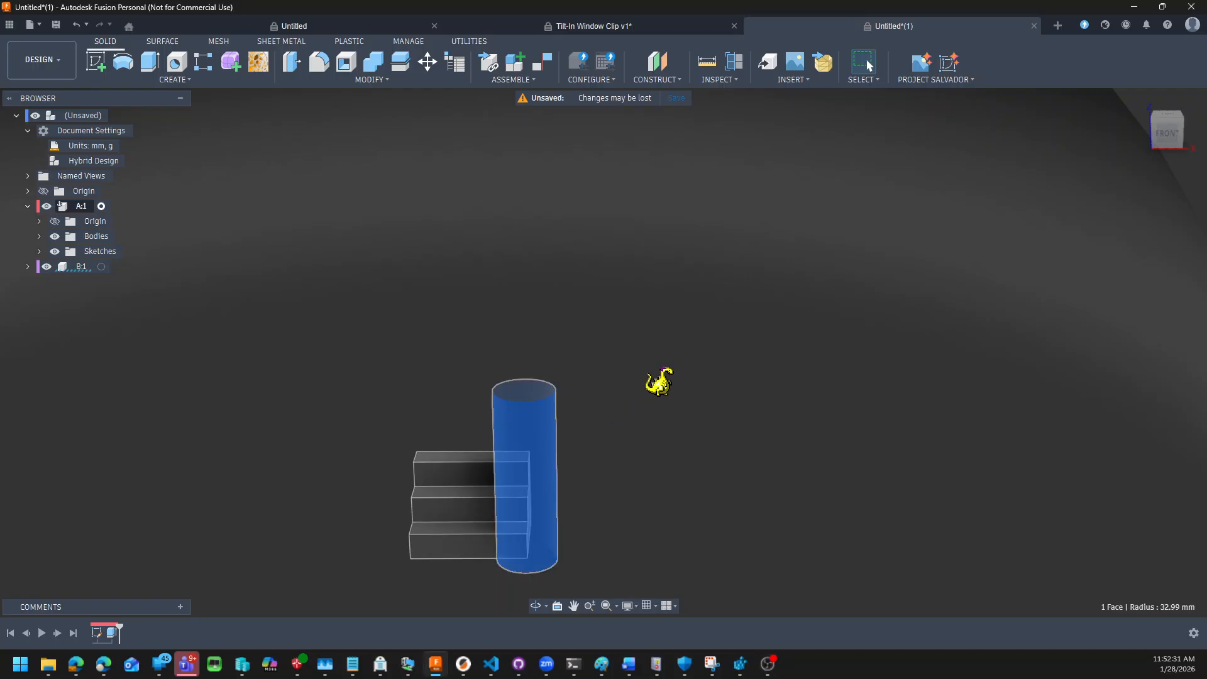
pyautogui.click(662, 381)
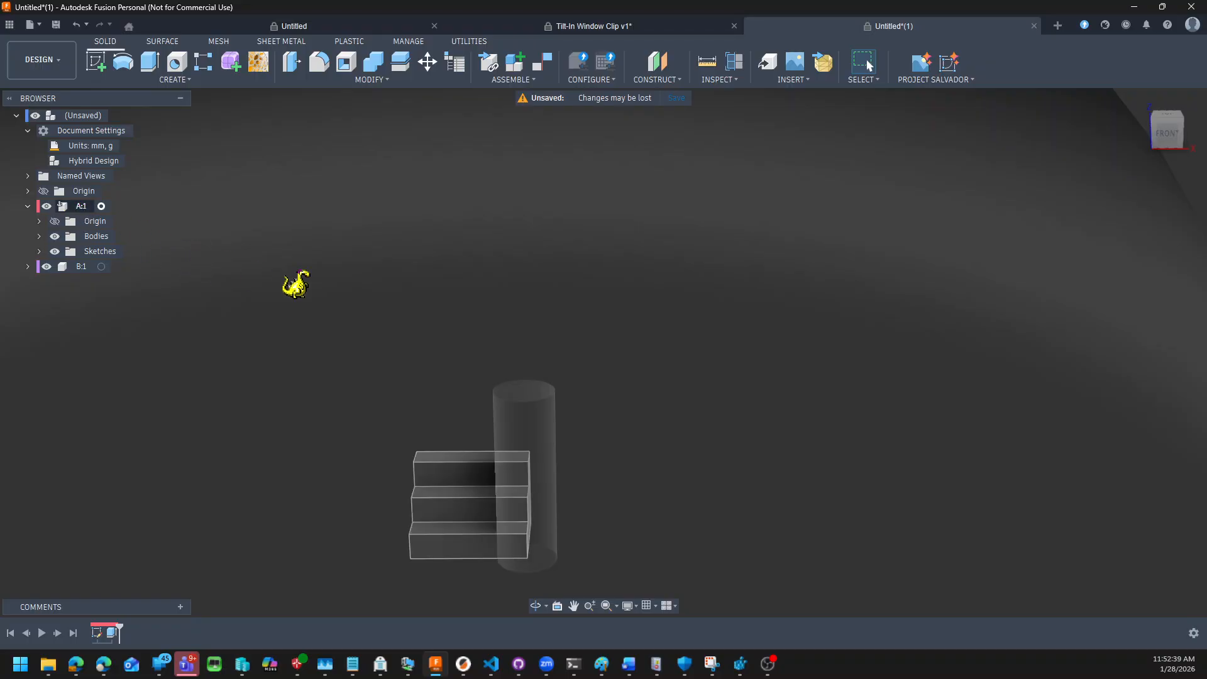
# Try to move the stepped component A while it is grounded to its parent.
pyautogui.press('m')
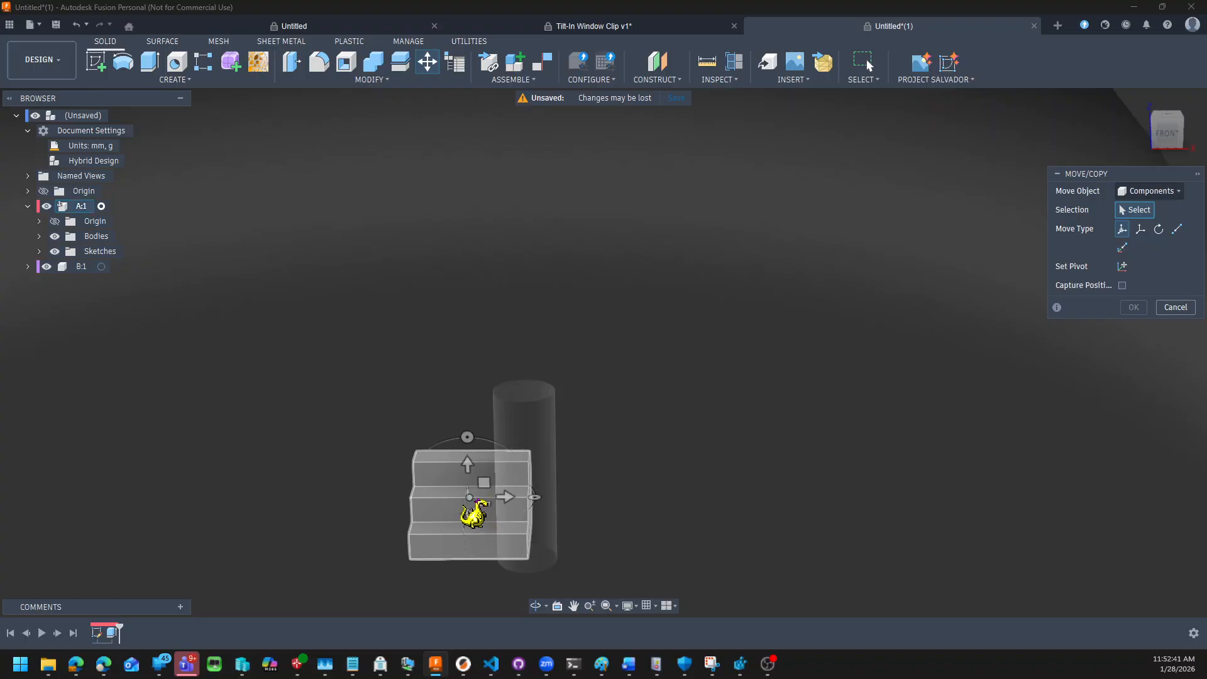
pyautogui.click(490, 511)
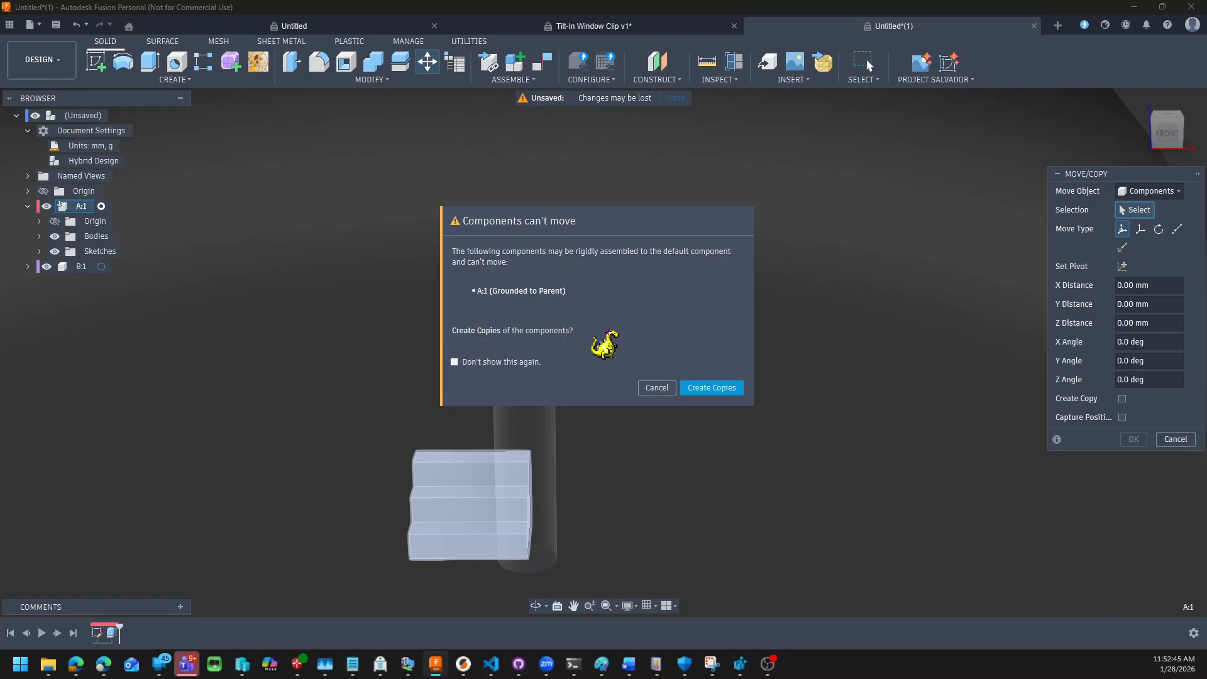
pyautogui.click(657, 387)
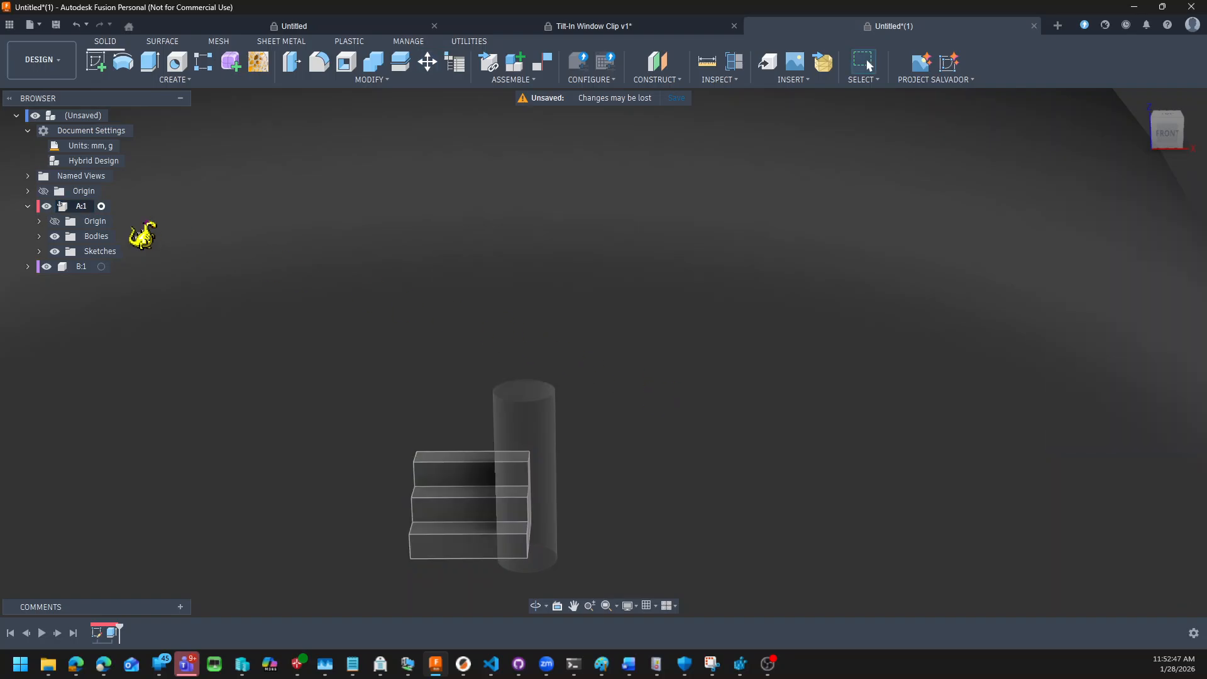
# Unground the stepped component A from its parent.
pyautogui.rightClick(76, 210)
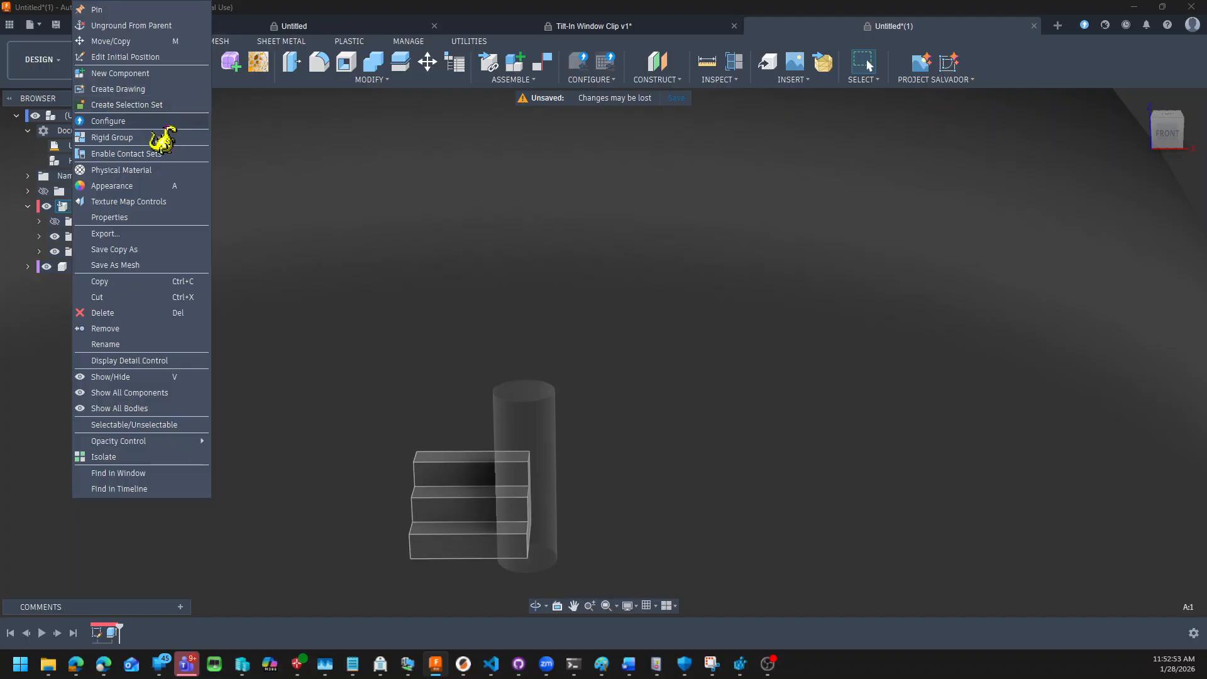
pyautogui.click(154, 25)
# Try moving component A about -235 mm along X, then cancel the move.
pyautogui.press('m')
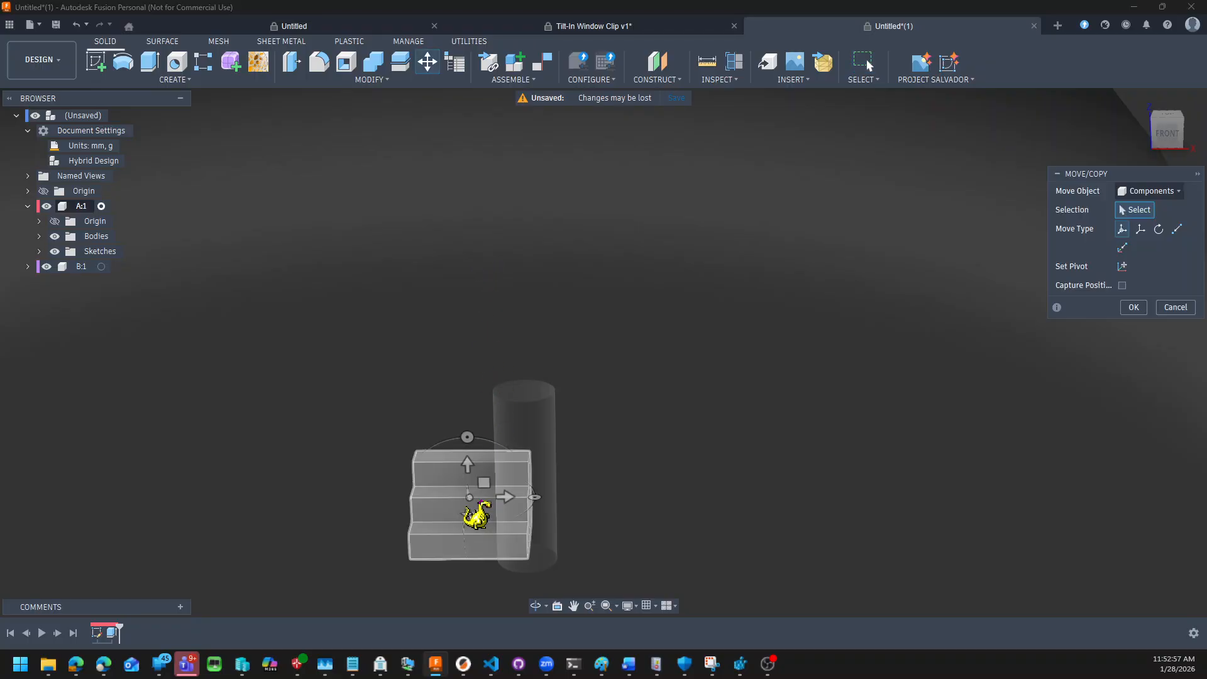
pyautogui.moveTo(485, 496); pyautogui.dragTo(239, 463)
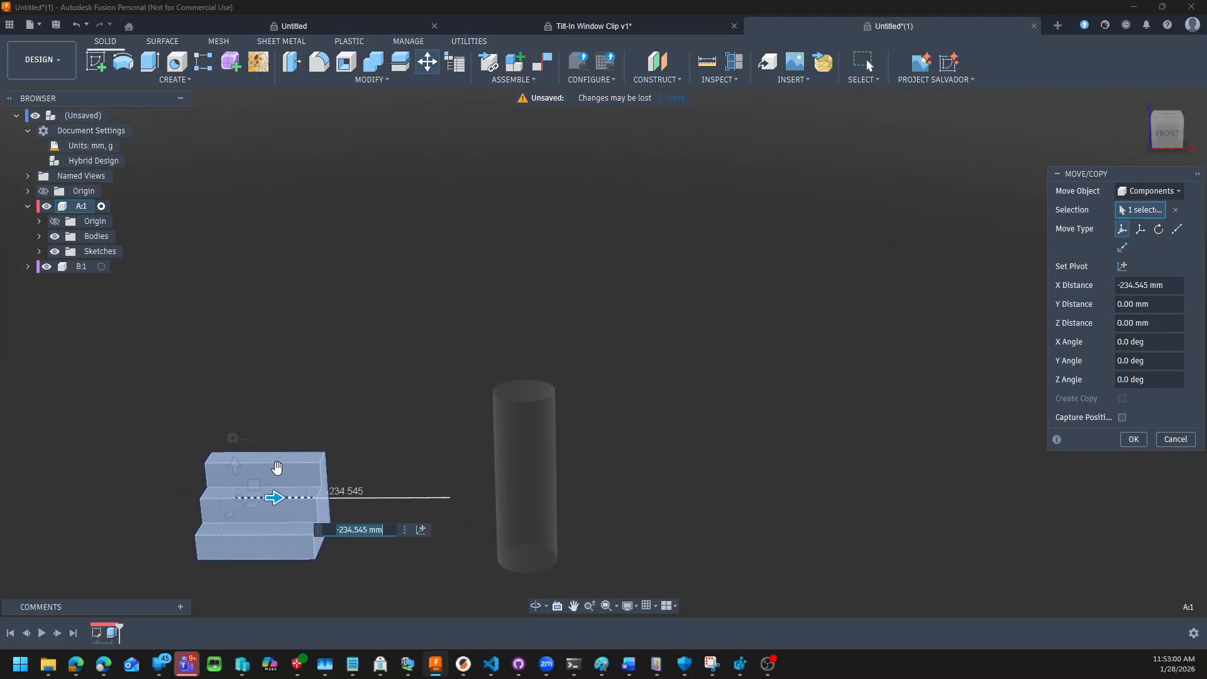
pyautogui.click(1172, 439)
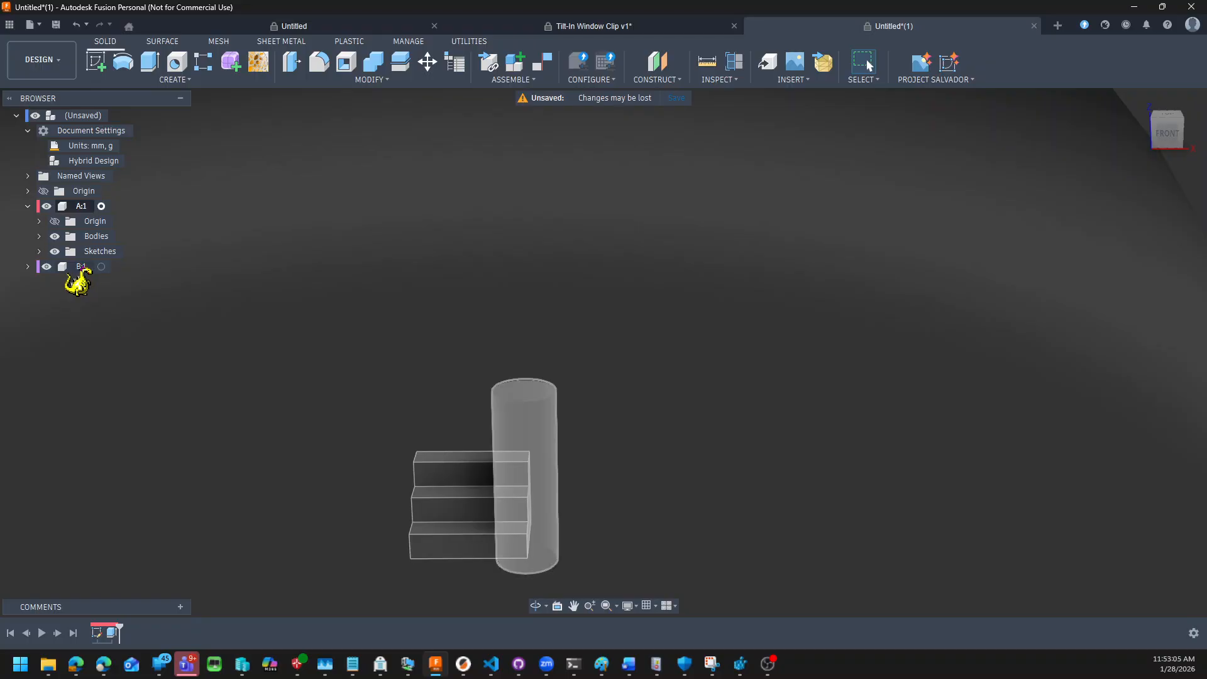
# Ground the cylinder component B to its parent and try to move it.
pyautogui.rightClick(81, 267)
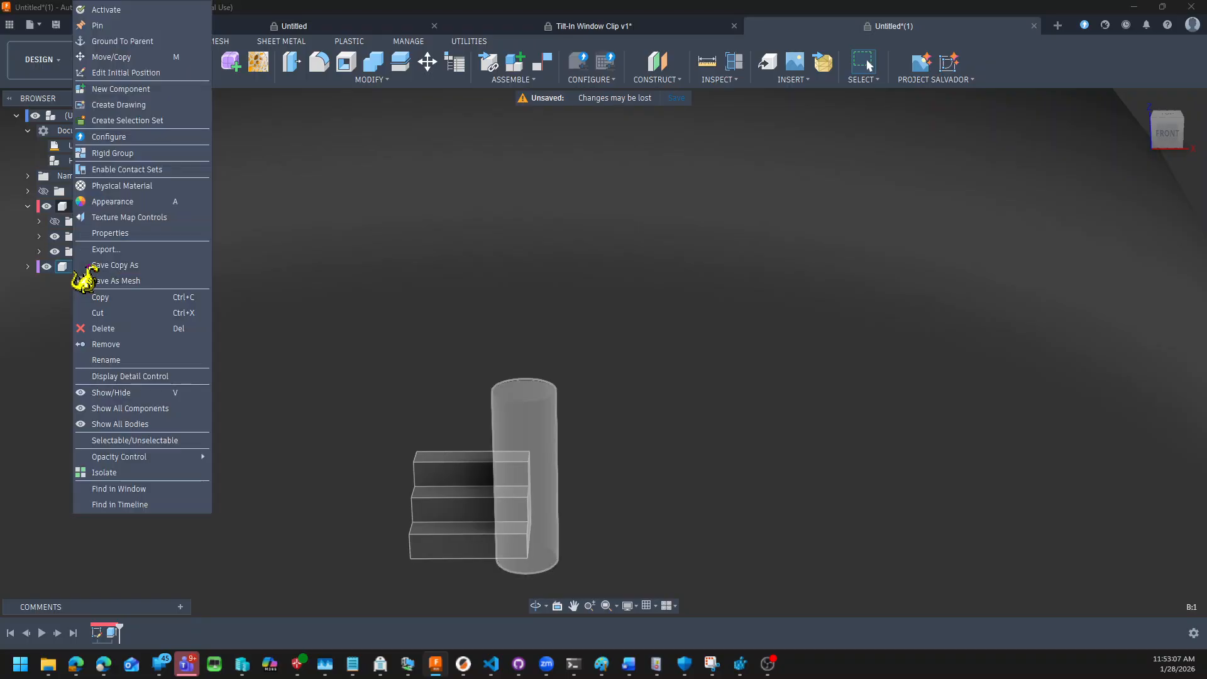
pyautogui.click(127, 24)
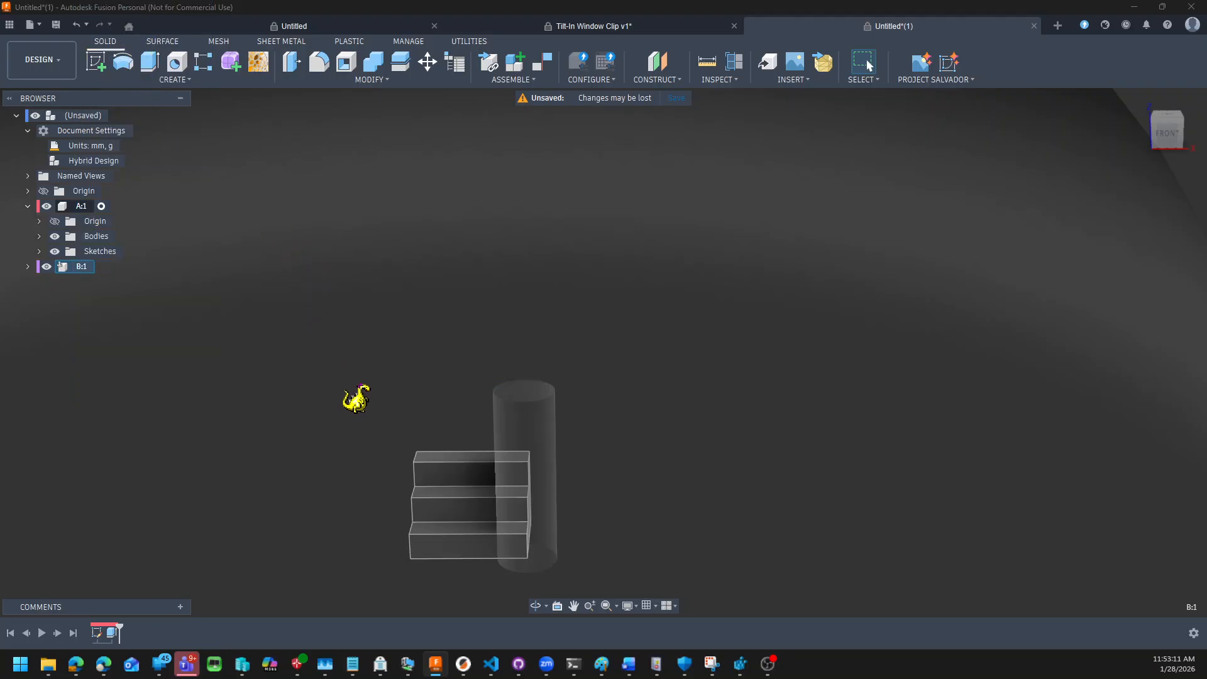
pyautogui.press('m')
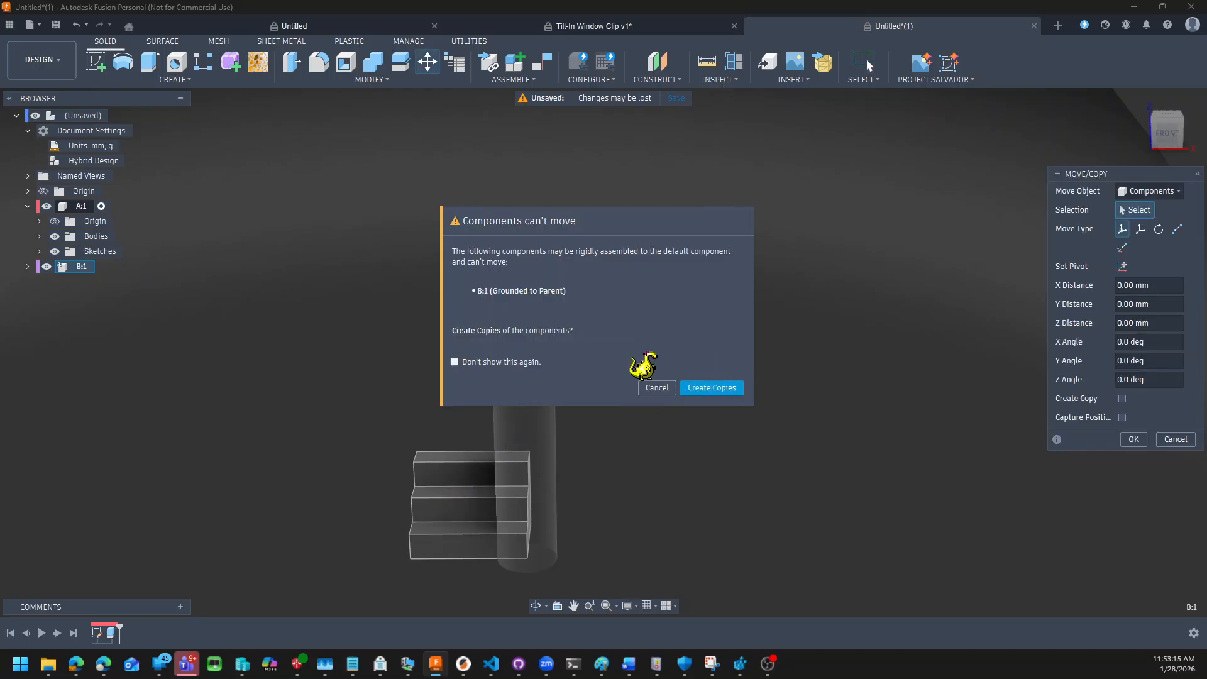
pyautogui.click(656, 387)
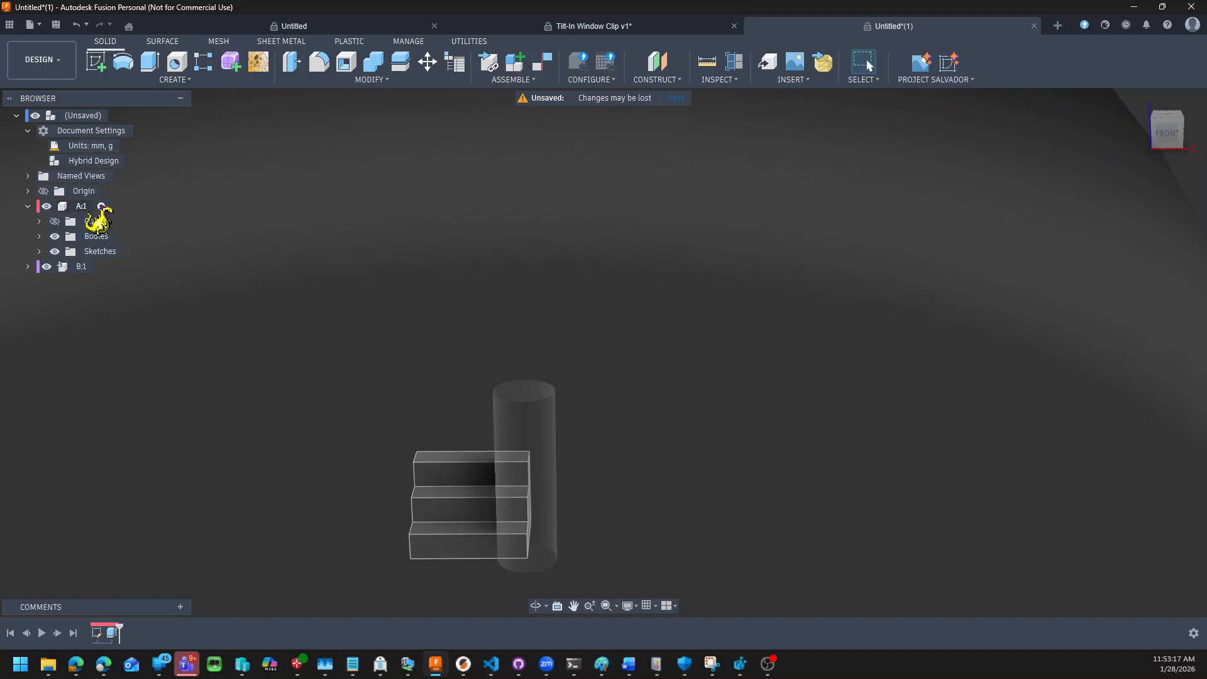
# Move the stepped component A about 231 mm along the move tool's X direction, away from the cylinder.
pyautogui.click(97, 208)
pyautogui.rightClick(92, 217)
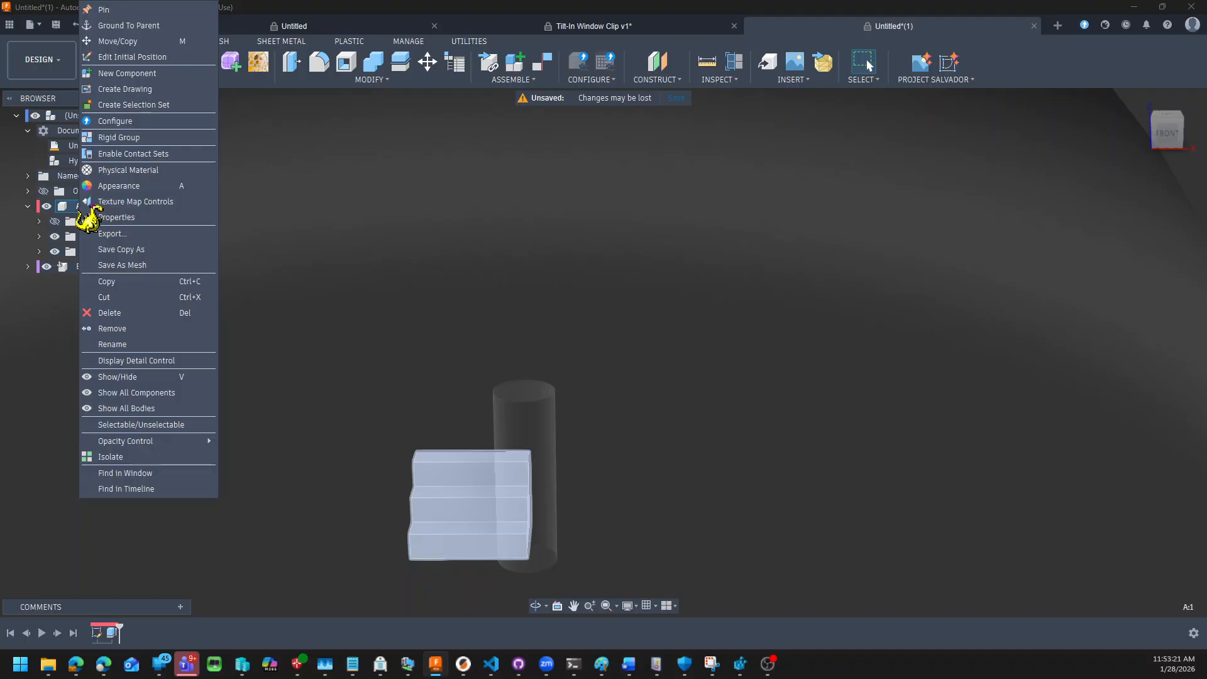
pyautogui.click(107, 41)
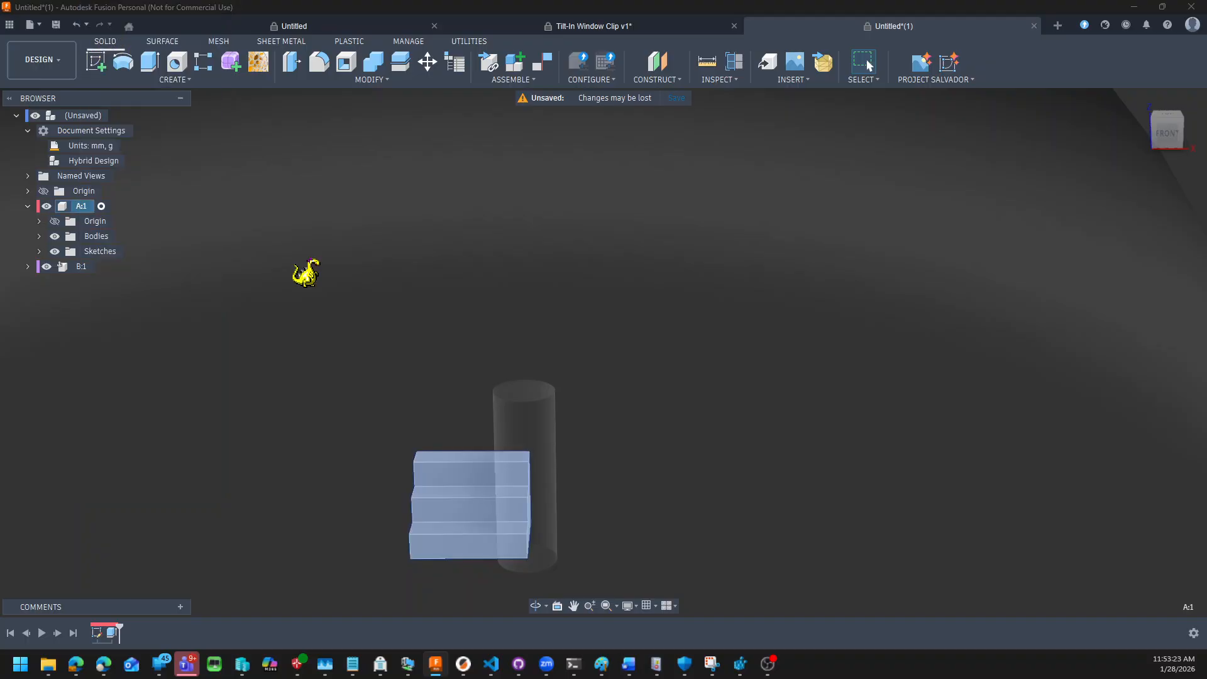
pyautogui.click(483, 514)
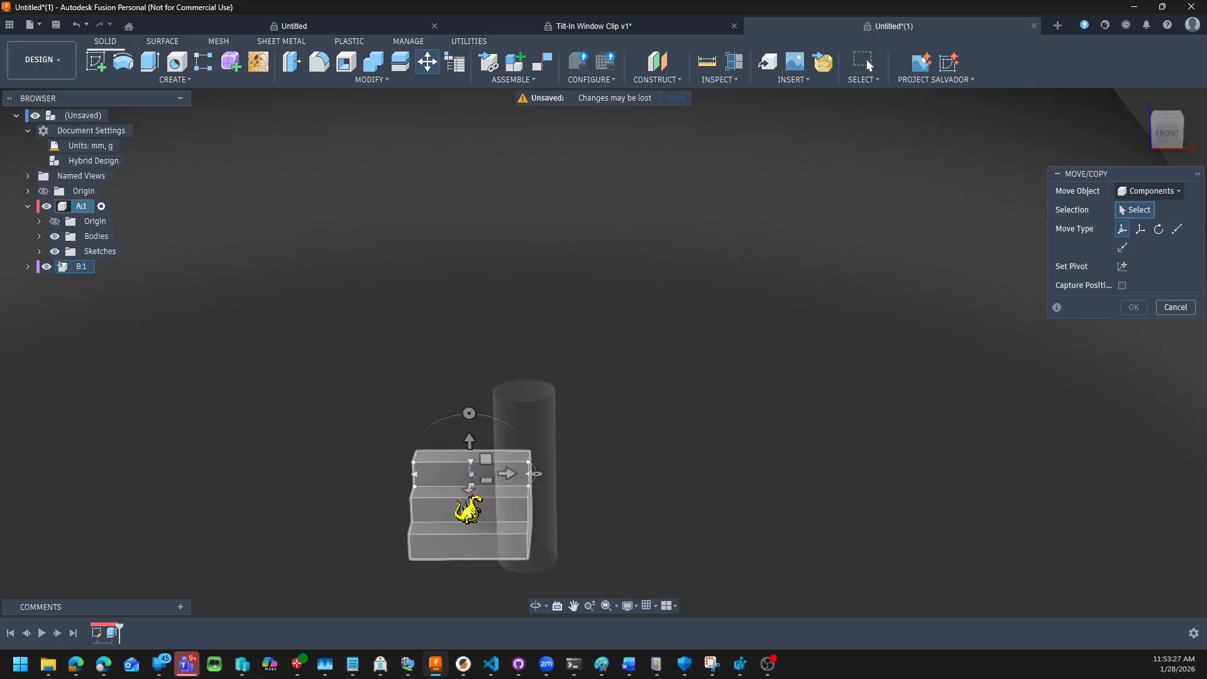
pyautogui.click(424, 509)
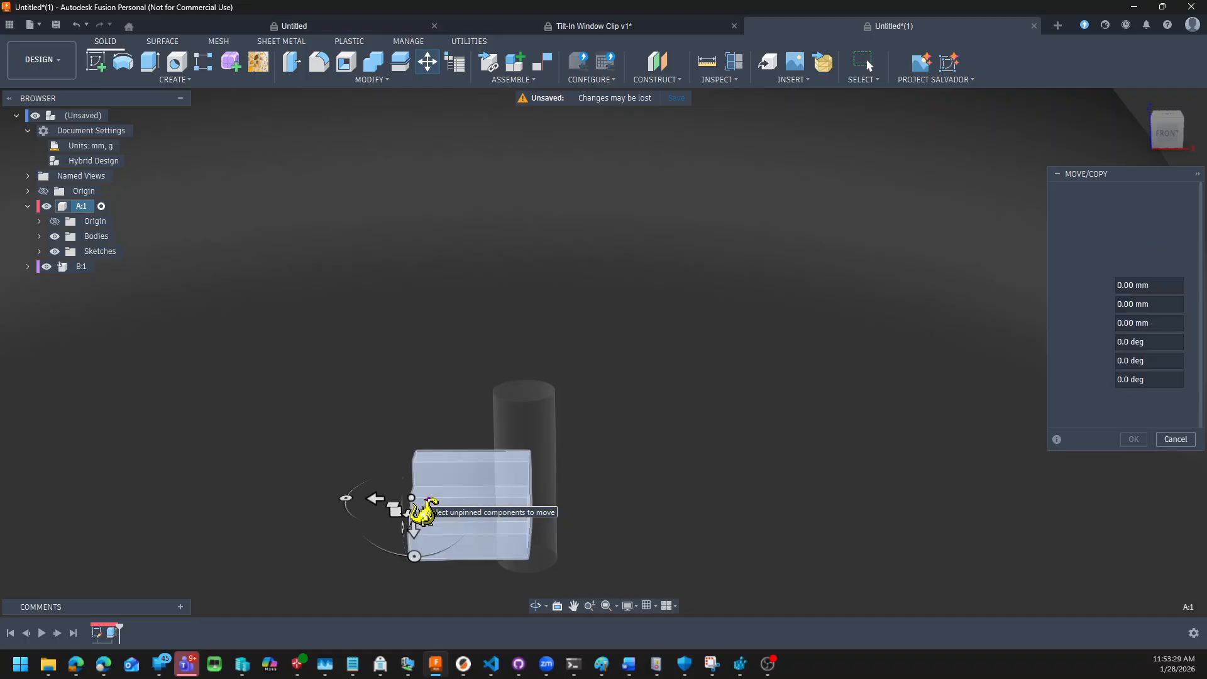
pyautogui.moveTo(361, 498); pyautogui.dragTo(171, 469)
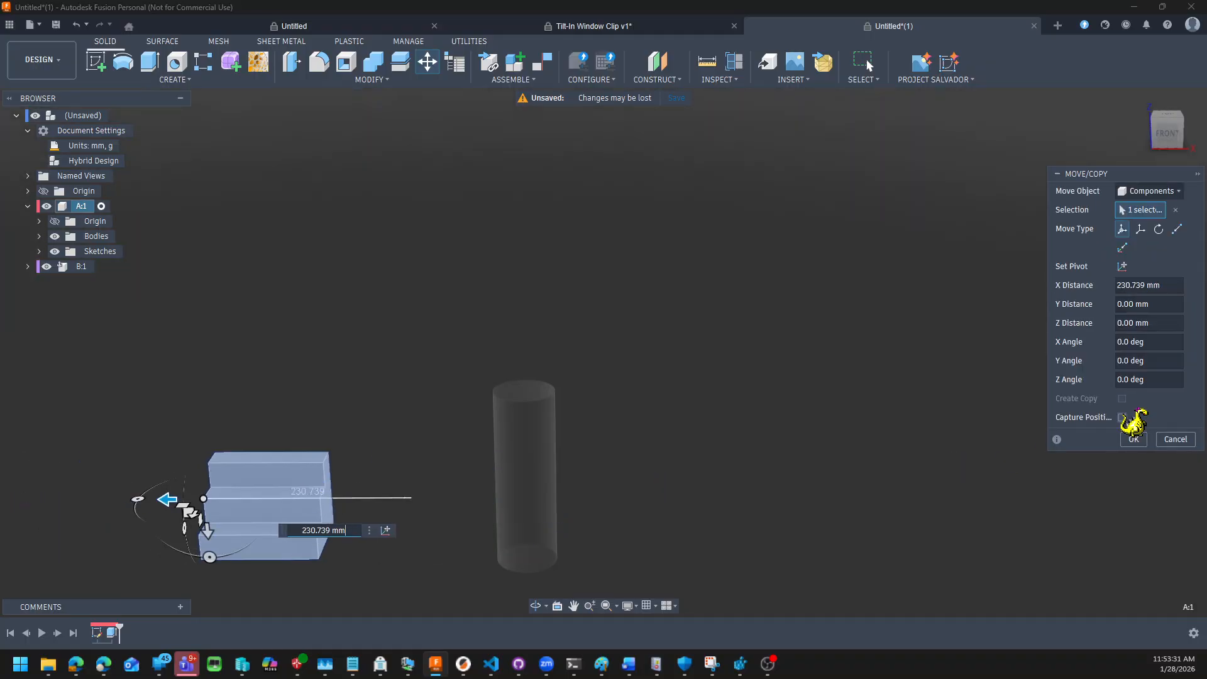
pyautogui.click(1133, 438)
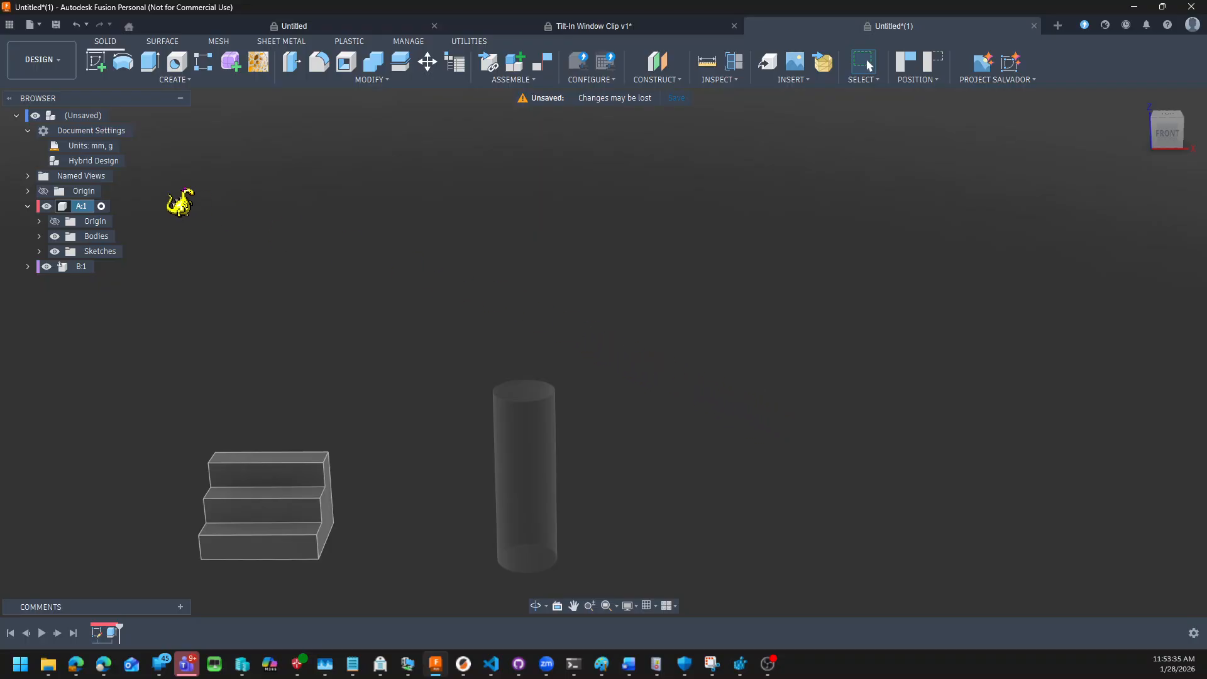
# Activate the top-level assembly and constrain the middle tread of component A to the cylinder's top face with 0.00 mm offset.
pyautogui.click(115, 115)
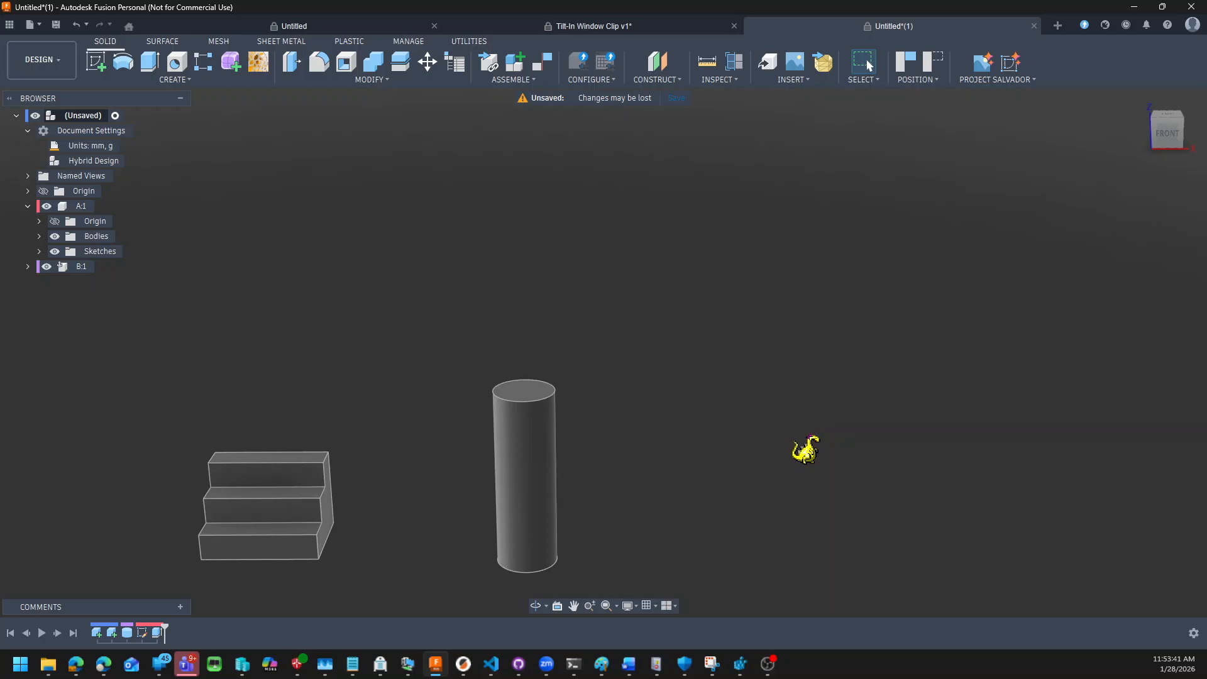
pyautogui.click(543, 63)
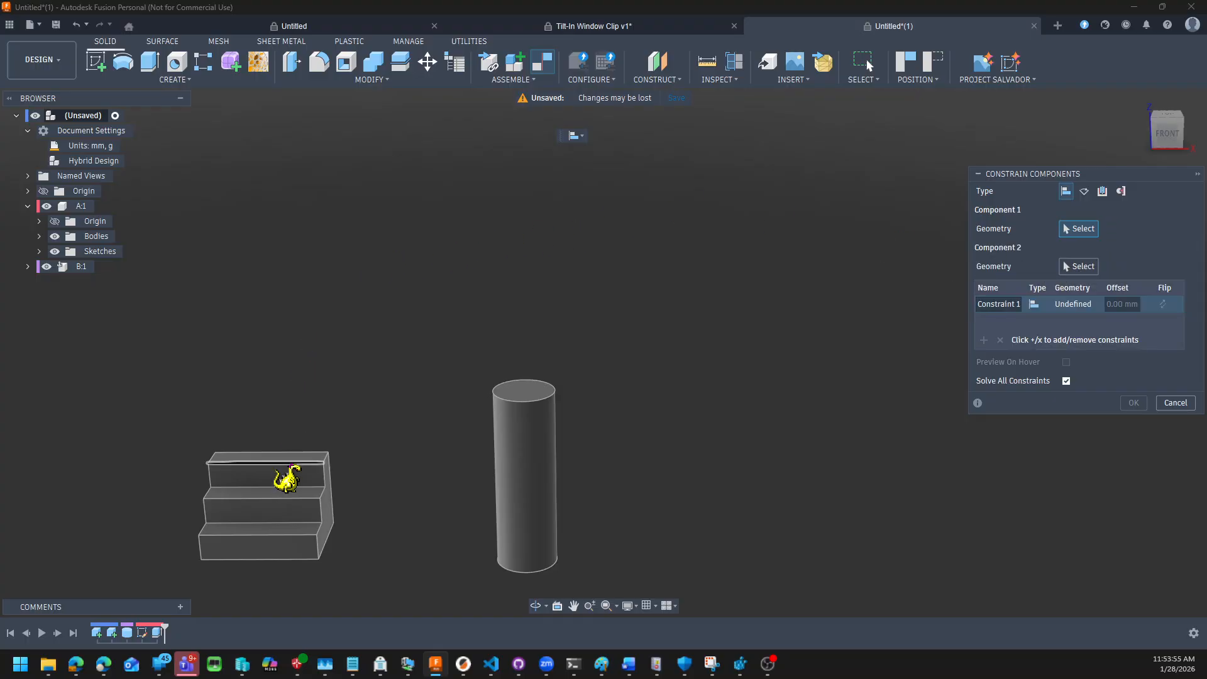
pyautogui.click(289, 496)
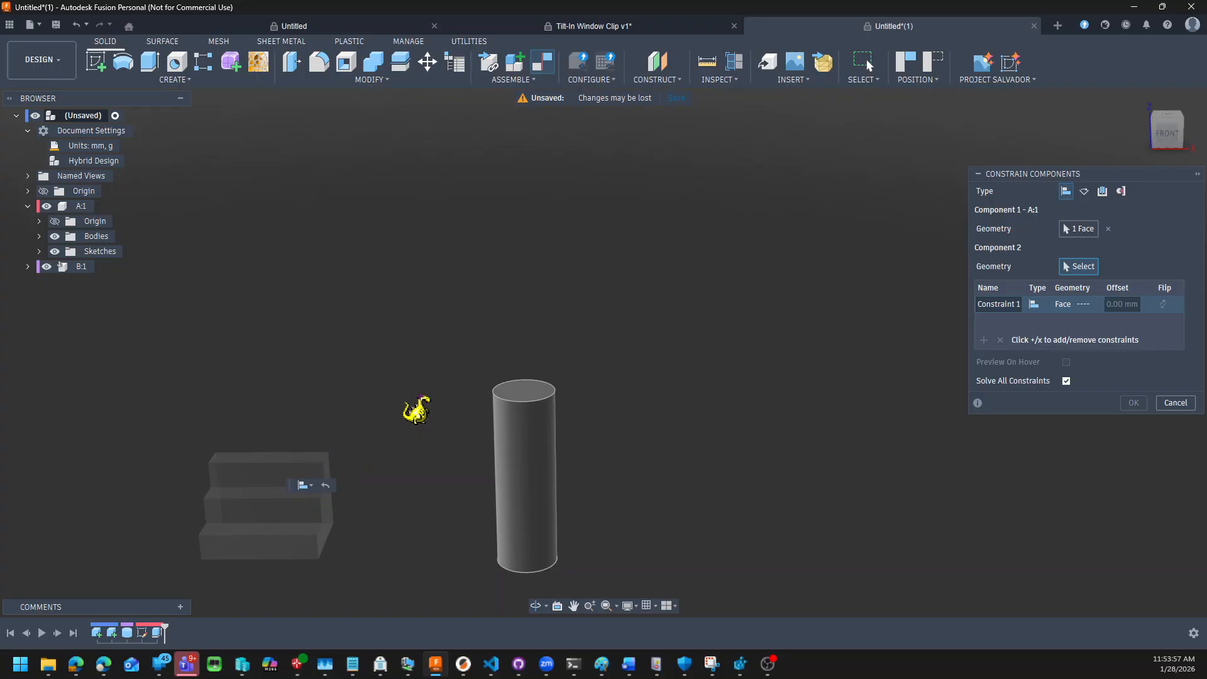
pyautogui.click(537, 395)
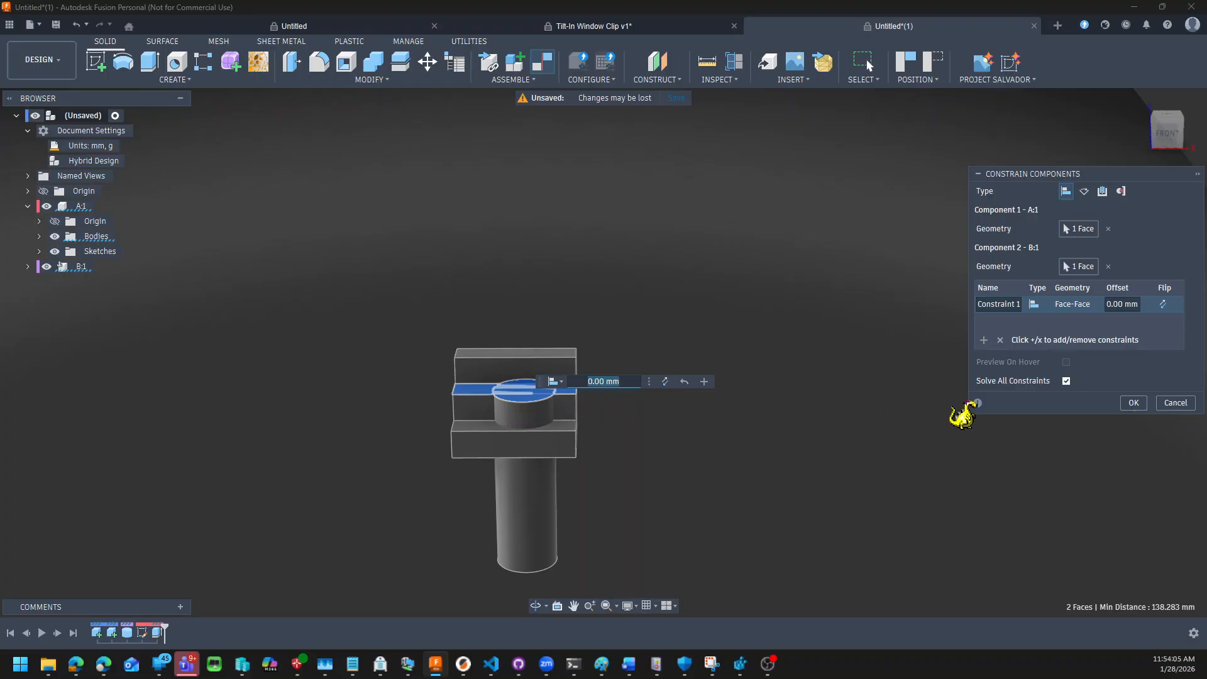
pyautogui.click(1133, 403)
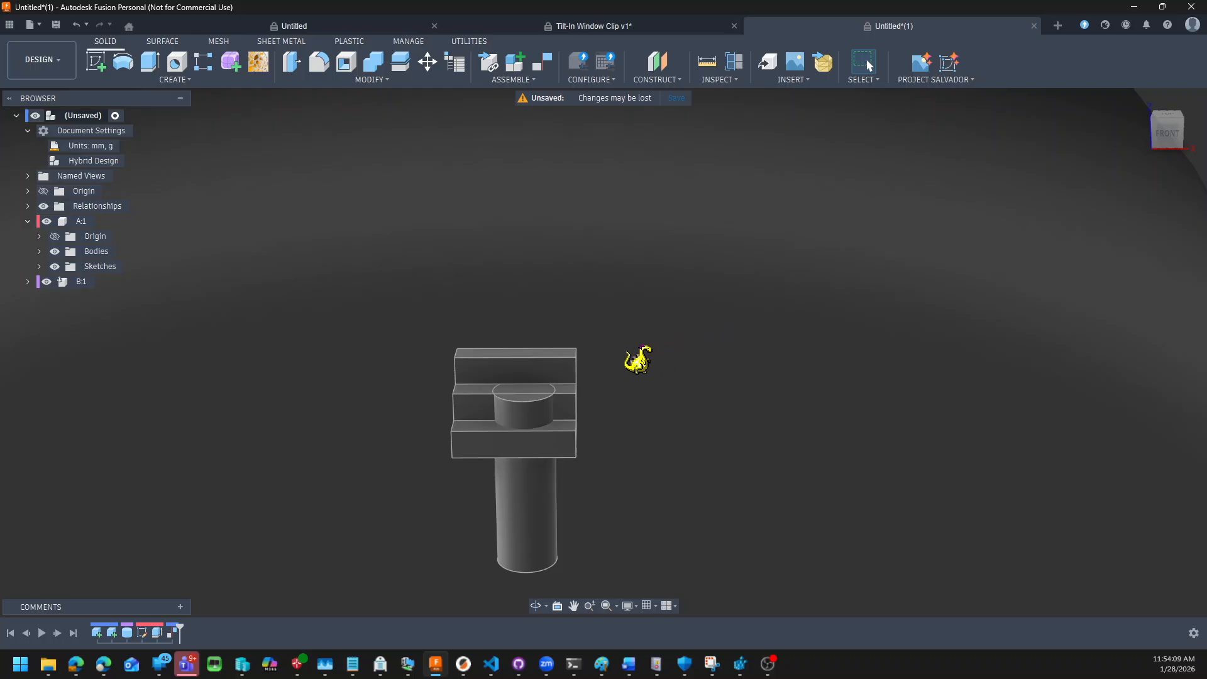
# Try moving component A about 110 mm along Z to test its remaining freedom, then cancel the move.
pyautogui.press('m')
pyautogui.click(468, 402)
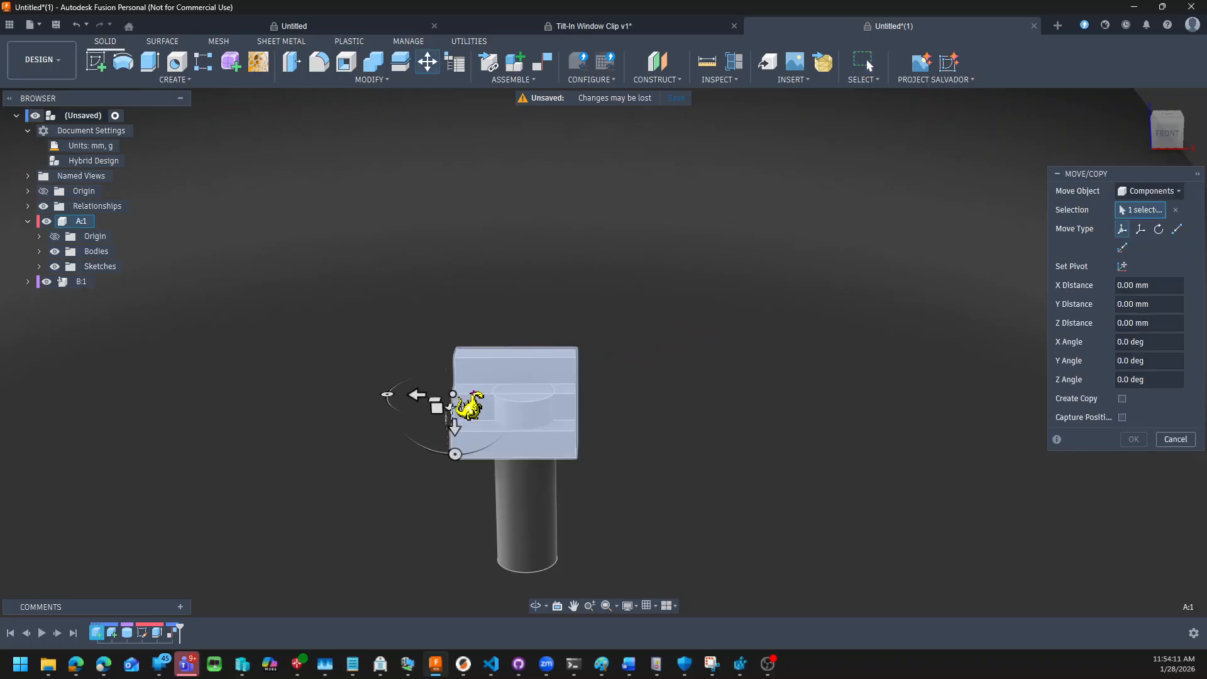
pyautogui.moveTo(413, 393)
pyautogui.mouseDown()
pyautogui.moveTo(288, 396)
pyautogui.moveTo(400, 432)
pyautogui.moveTo(404, 502)
pyautogui.moveTo(397, 405)
pyautogui.mouseUp()
pyautogui.keyDown('shift'); pyautogui.moveTo(817, 358); pyautogui.dragTo(701, 437, button='middle'); pyautogui.keyUp('shift')
pyautogui.rightClick(418, 340)
pyautogui.click(420, 342)
pyautogui.moveTo(417, 340); pyautogui.dragTo(333, 334)
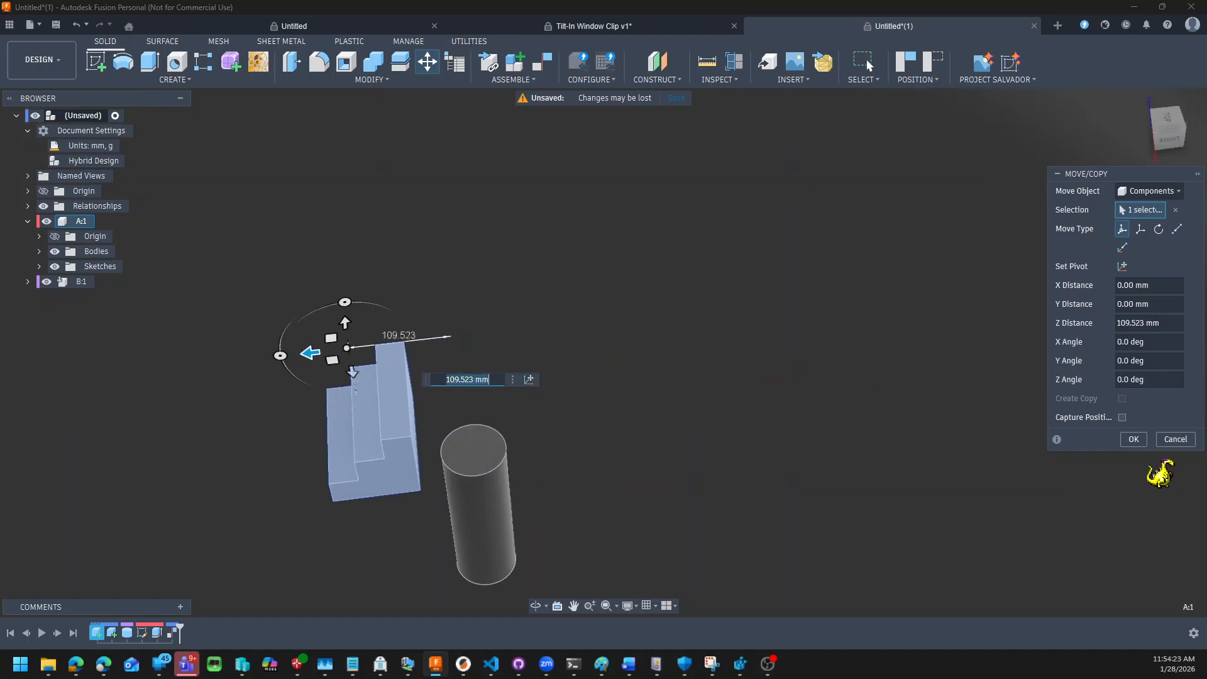
pyautogui.click(1175, 438)
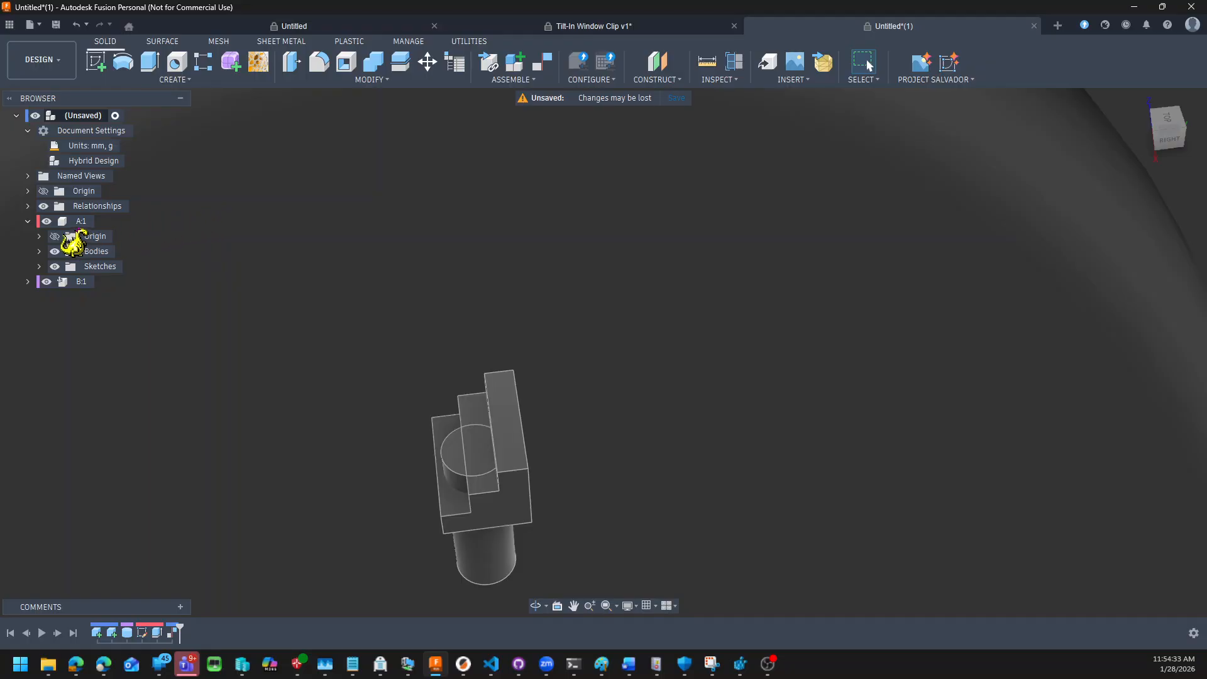
# Open the face-to-face constraint between A and B for editing and add a second constraint entry.
pyautogui.click(27, 205)
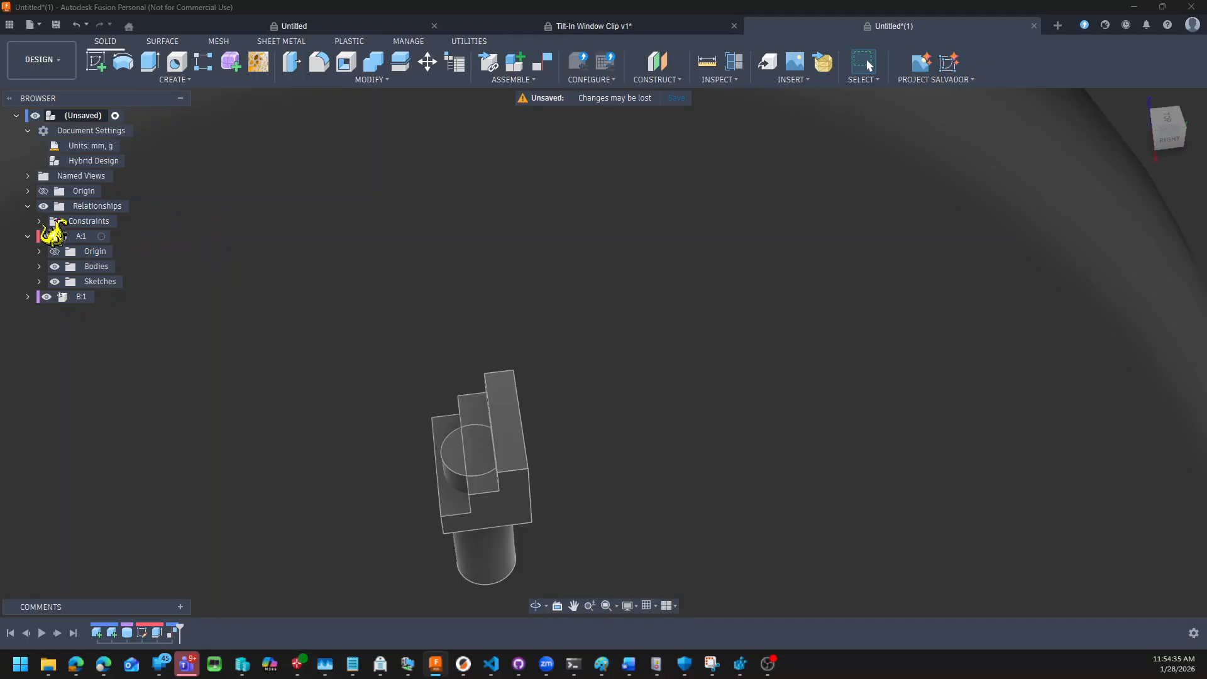
pyautogui.click(39, 220)
pyautogui.rightClick(91, 237)
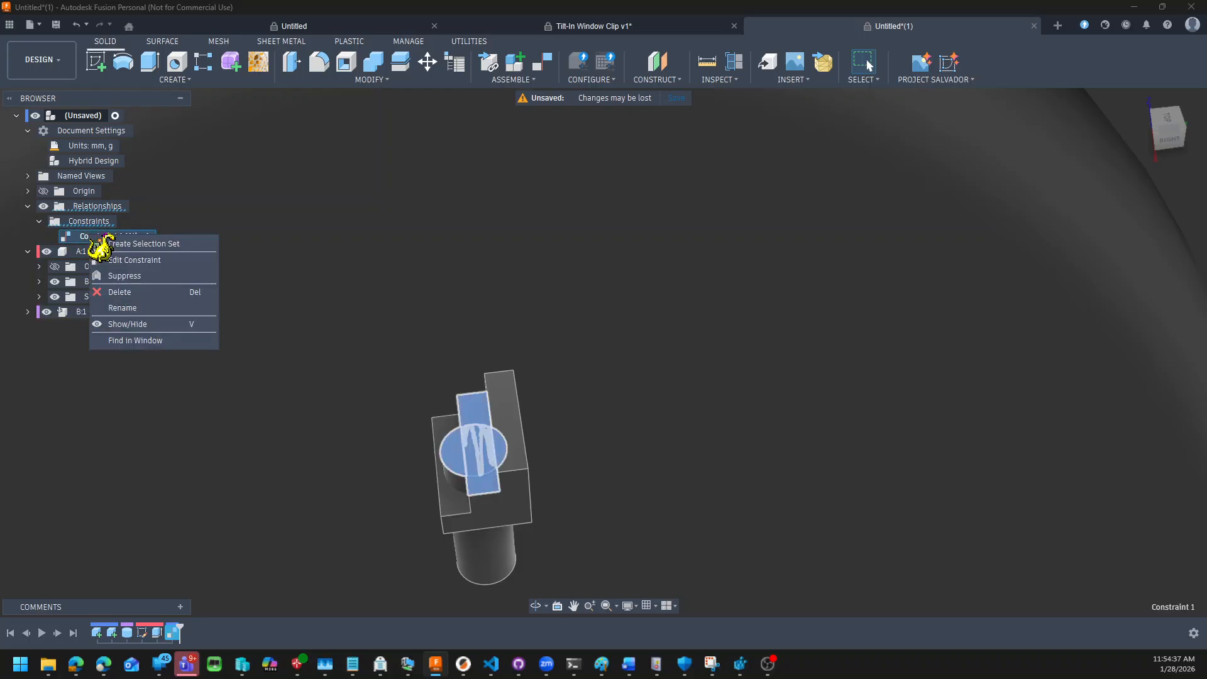
pyautogui.click(141, 263)
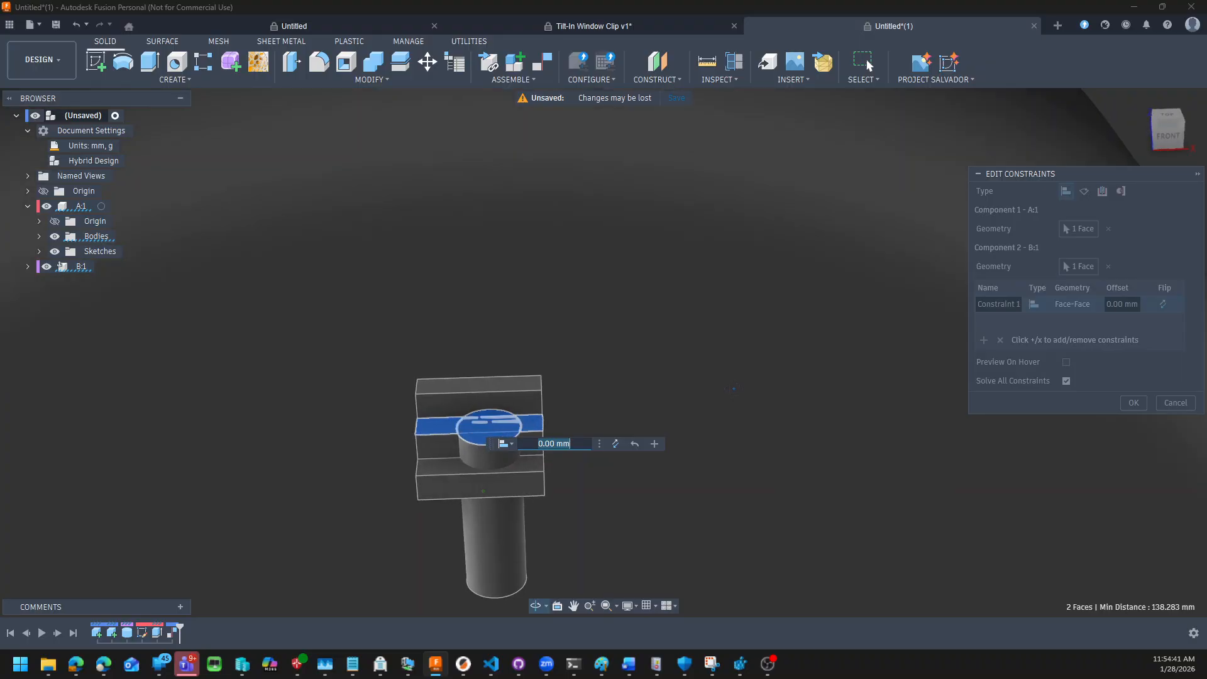
pyautogui.click(983, 343)
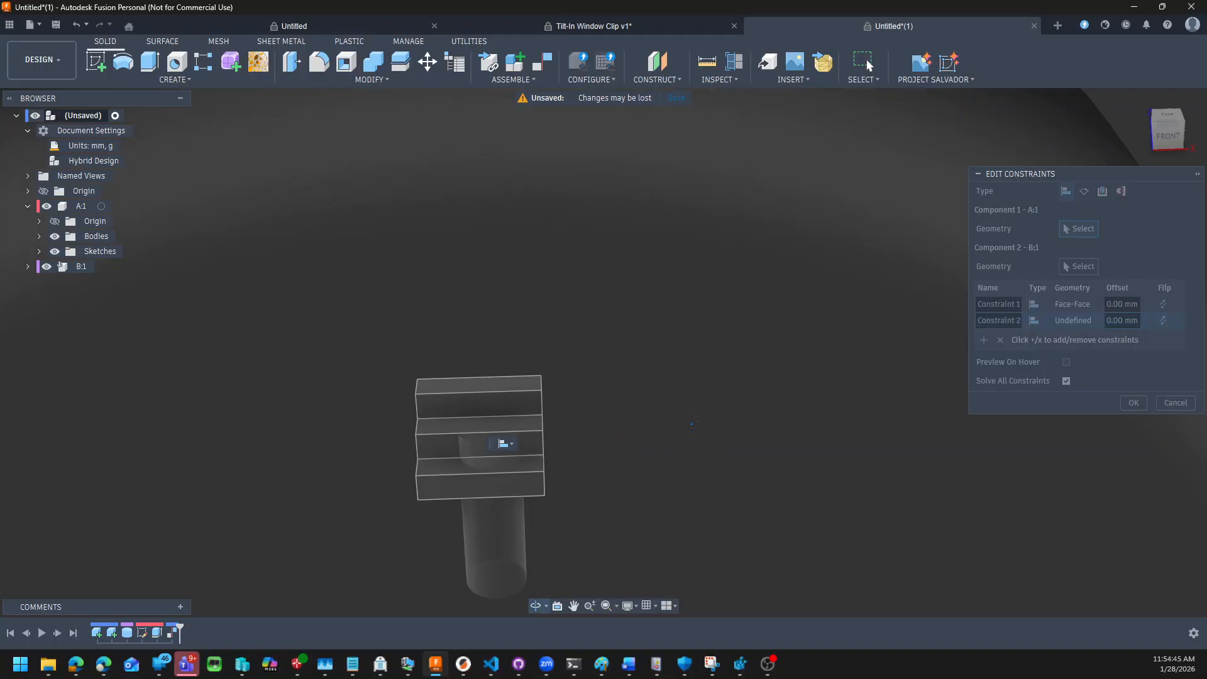
# Define the second constraint as Tangent between component A's stepped end face and the cylinder's curved face.
pyautogui.keyDown('shift'); pyautogui.moveTo(711, 440); pyautogui.dragTo(657, 430, button='middle'); pyautogui.keyUp('shift')
pyautogui.click(539, 475)
pyautogui.keyDown('shift'); pyautogui.moveTo(703, 500); pyautogui.dragTo(452, 530, button='middle'); pyautogui.keyUp('shift')
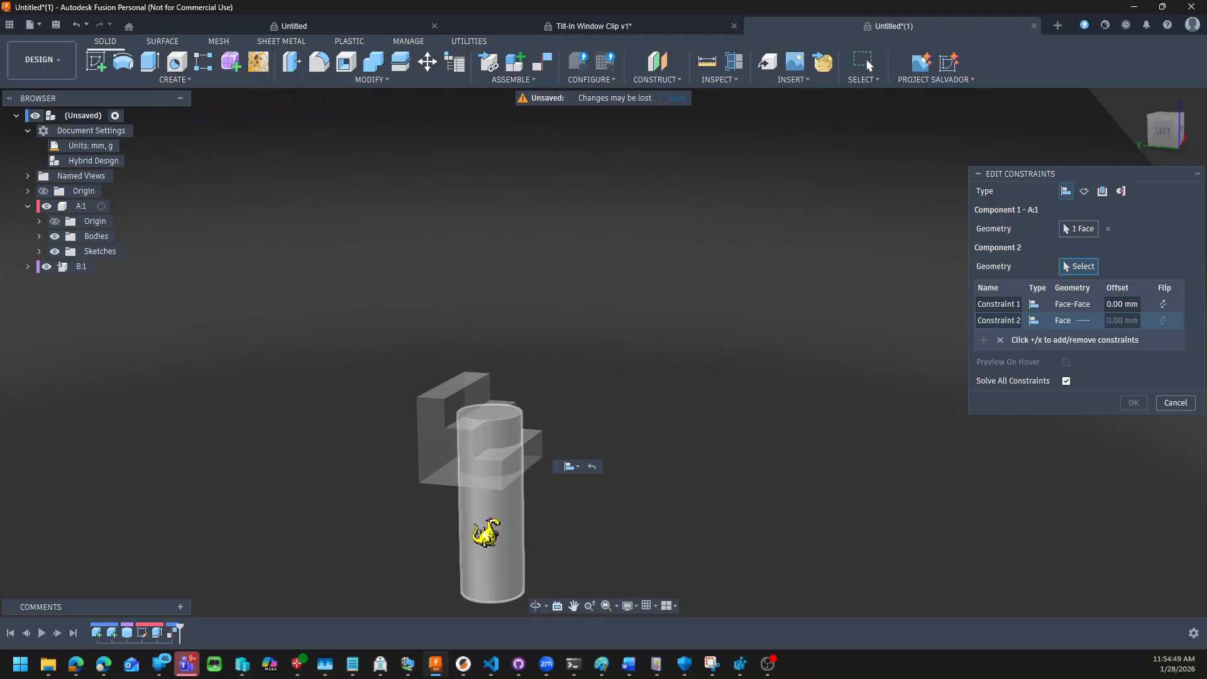
pyautogui.click(484, 522)
pyautogui.keyDown('shift'); pyautogui.moveTo(905, 433); pyautogui.dragTo(813, 448, button='middle'); pyautogui.keyUp('shift')
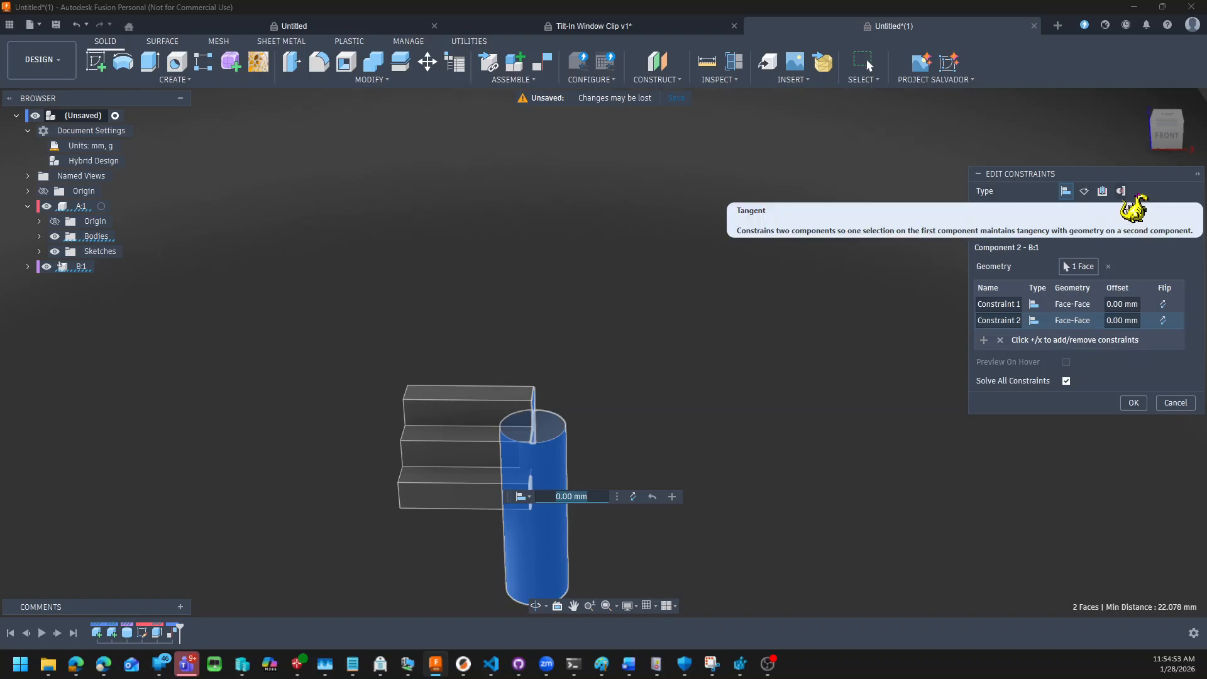
pyautogui.click(1121, 191)
pyautogui.keyDown('shift'); pyautogui.moveTo(678, 409); pyautogui.dragTo(477, 461, button='middle'); pyautogui.keyUp('shift')
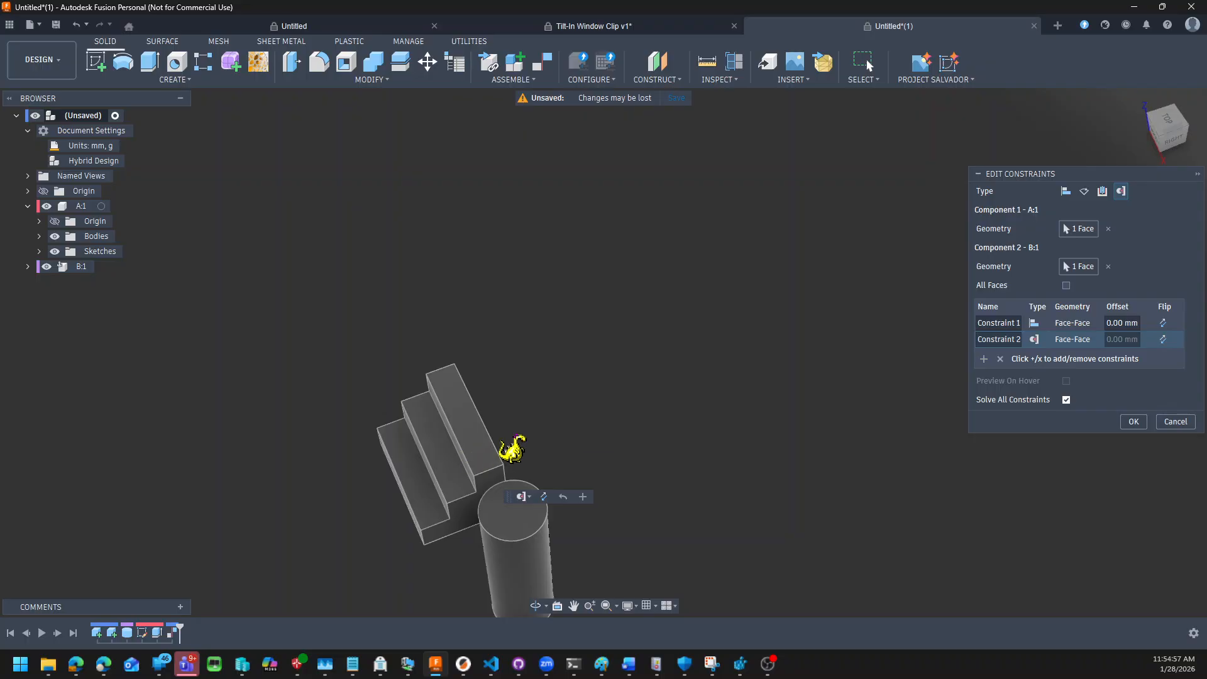
pyautogui.click(1133, 422)
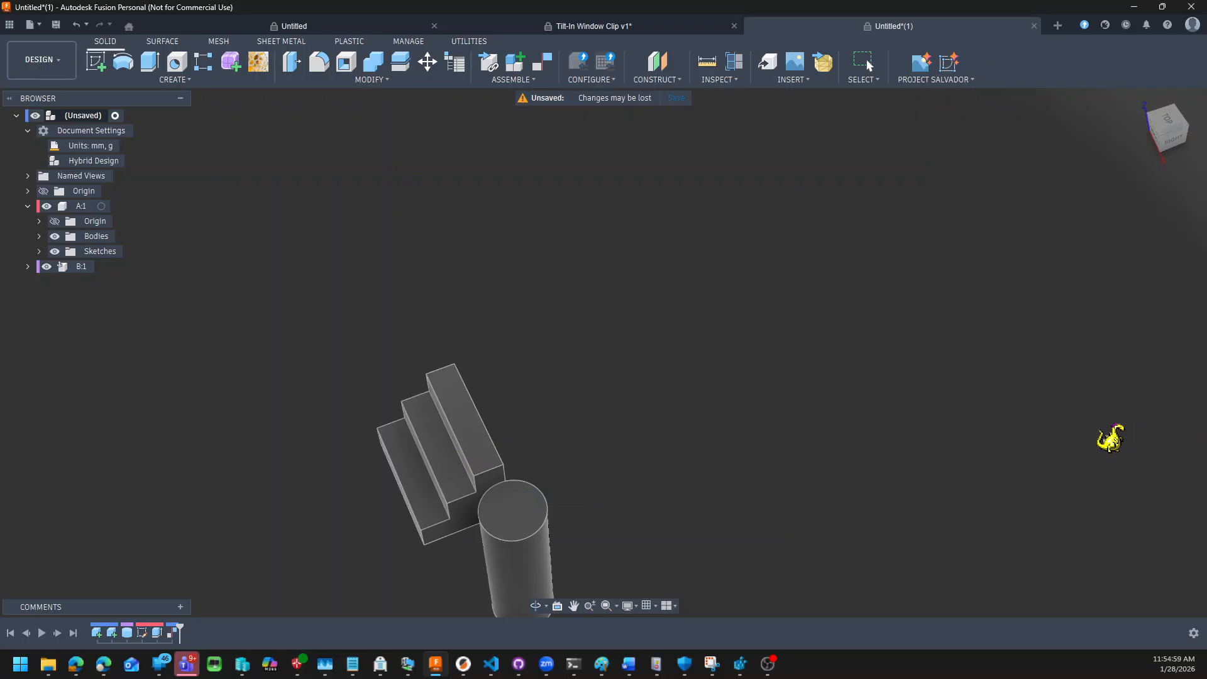
# Try moving component A about 67 mm along Y and rotating it about 4.3 degrees around X to test its remaining freedom.
pyautogui.press('m')
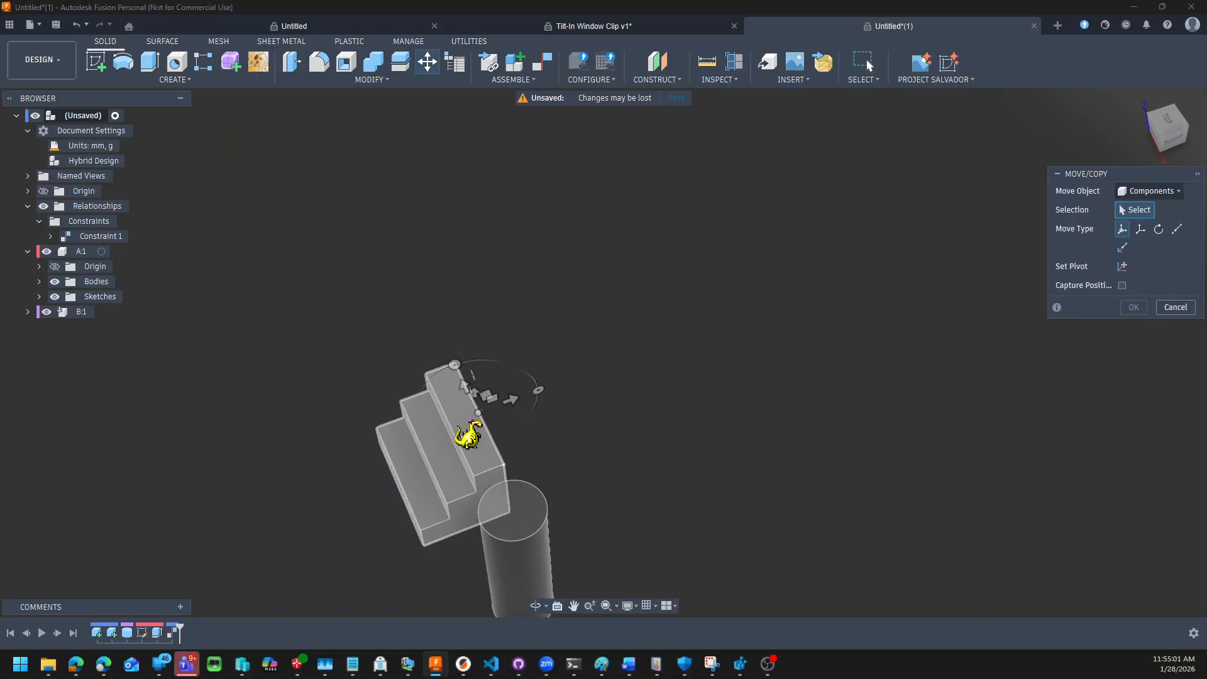
pyautogui.click(469, 425)
pyautogui.moveTo(475, 412); pyautogui.dragTo(545, 445)
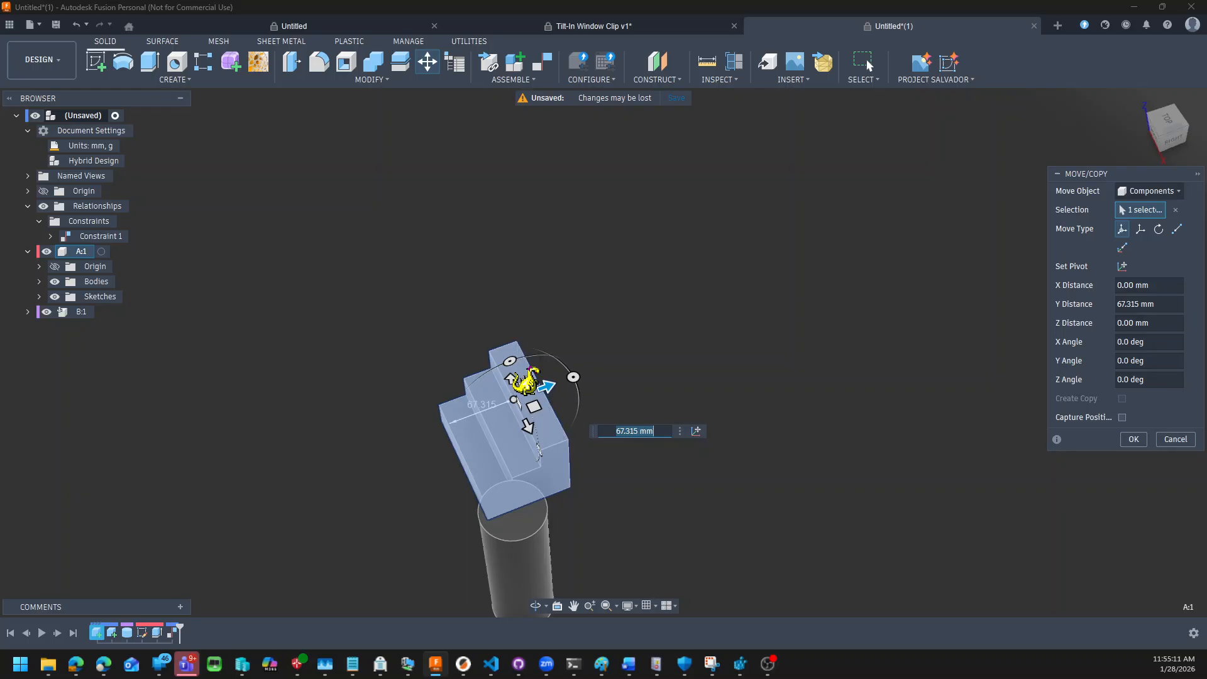
pyautogui.click(481, 374)
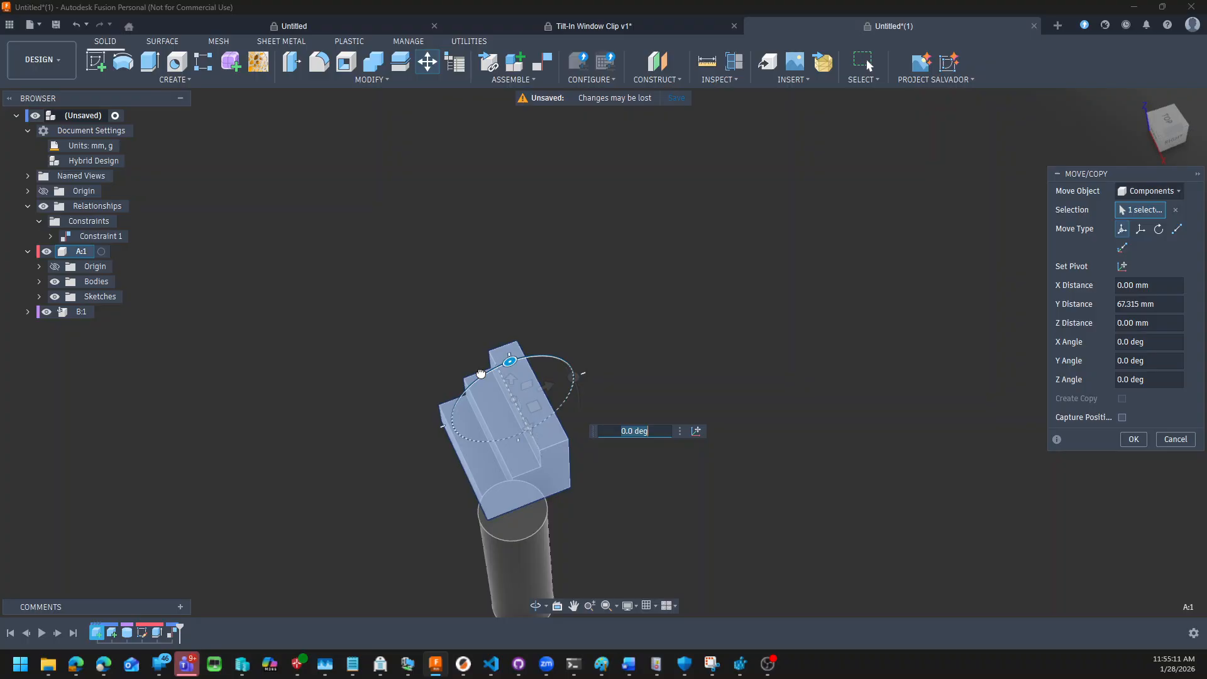
pyautogui.moveTo(480, 373); pyautogui.dragTo(477, 377)
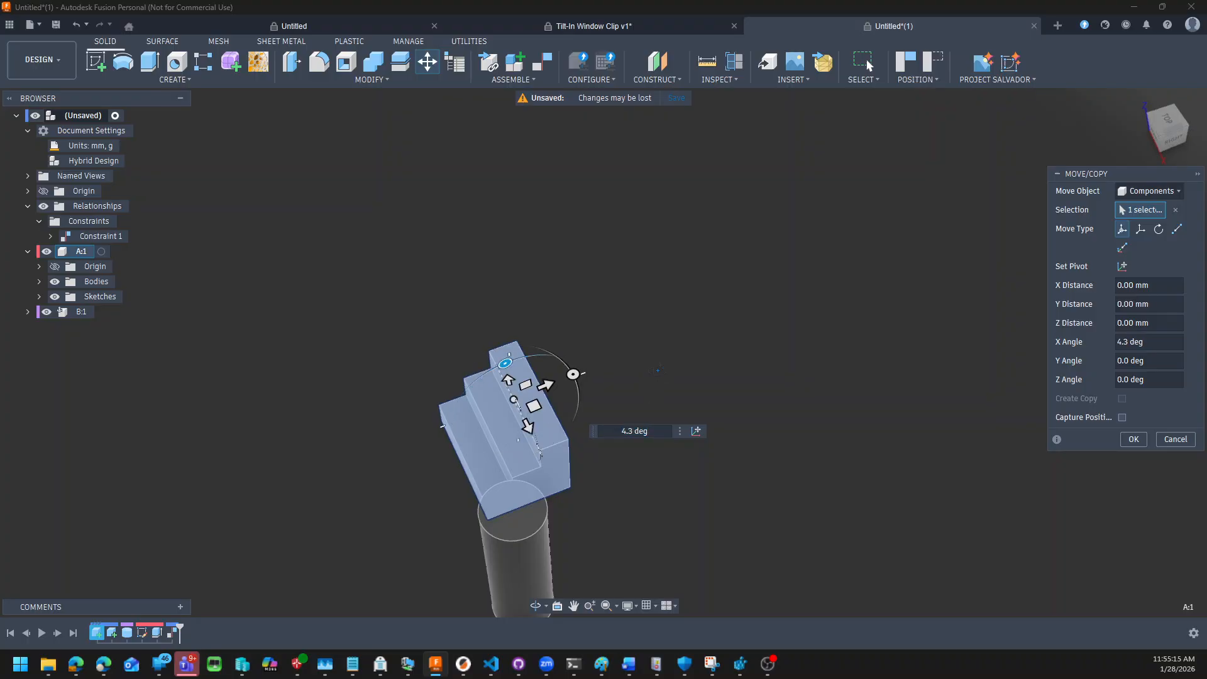
pyautogui.keyDown('shift'); pyautogui.moveTo(650, 385); pyautogui.dragTo(612, 391, button='middle'); pyautogui.keyUp('shift')
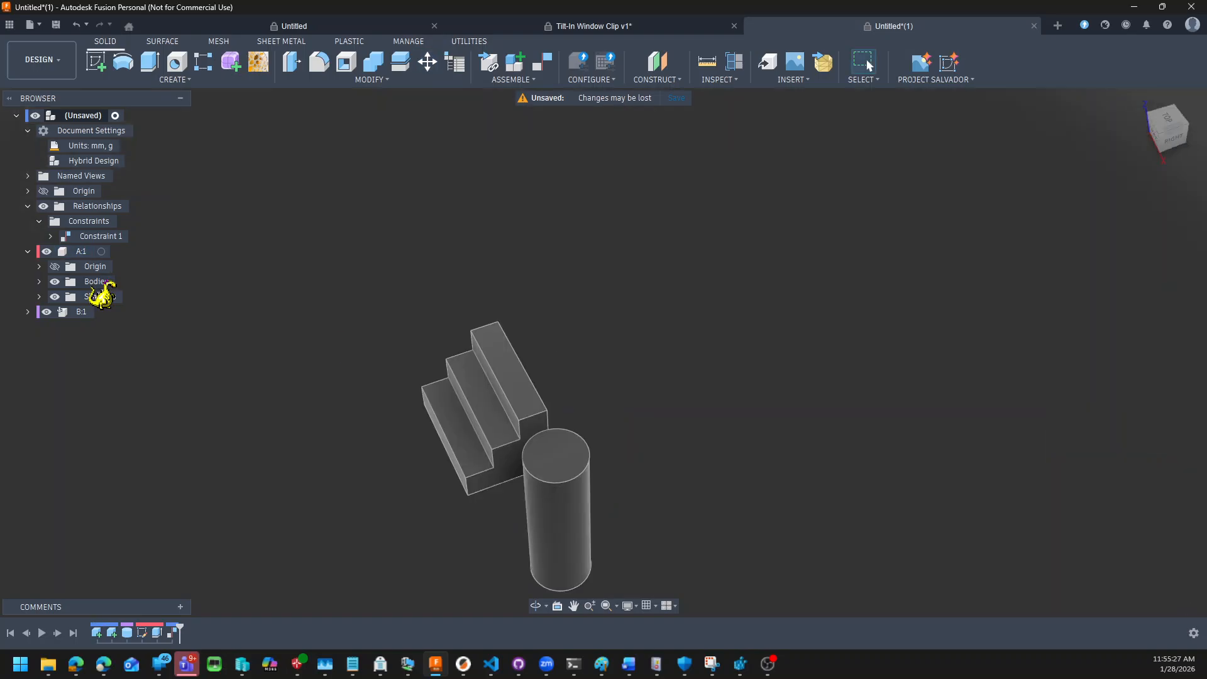
# Add a third face-to-face constraint with 0.00 mm offset between component A's lowest riser face and the cylinder's curved face.
pyautogui.rightClick(98, 237)
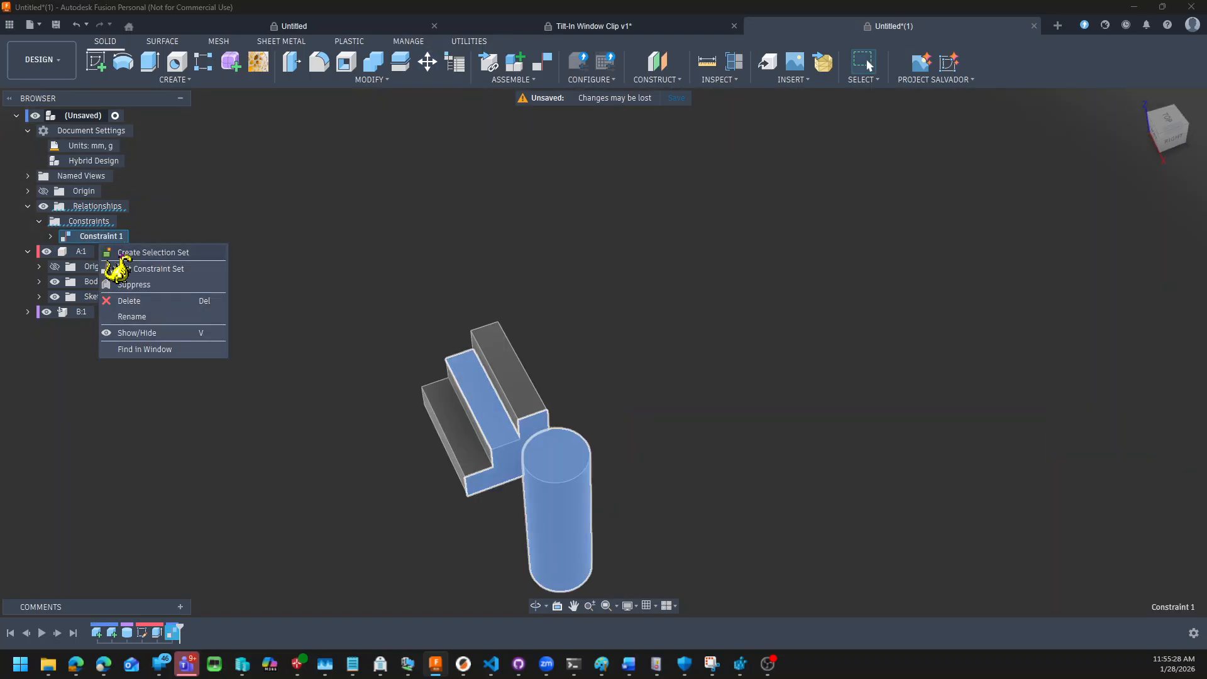
pyautogui.click(150, 269)
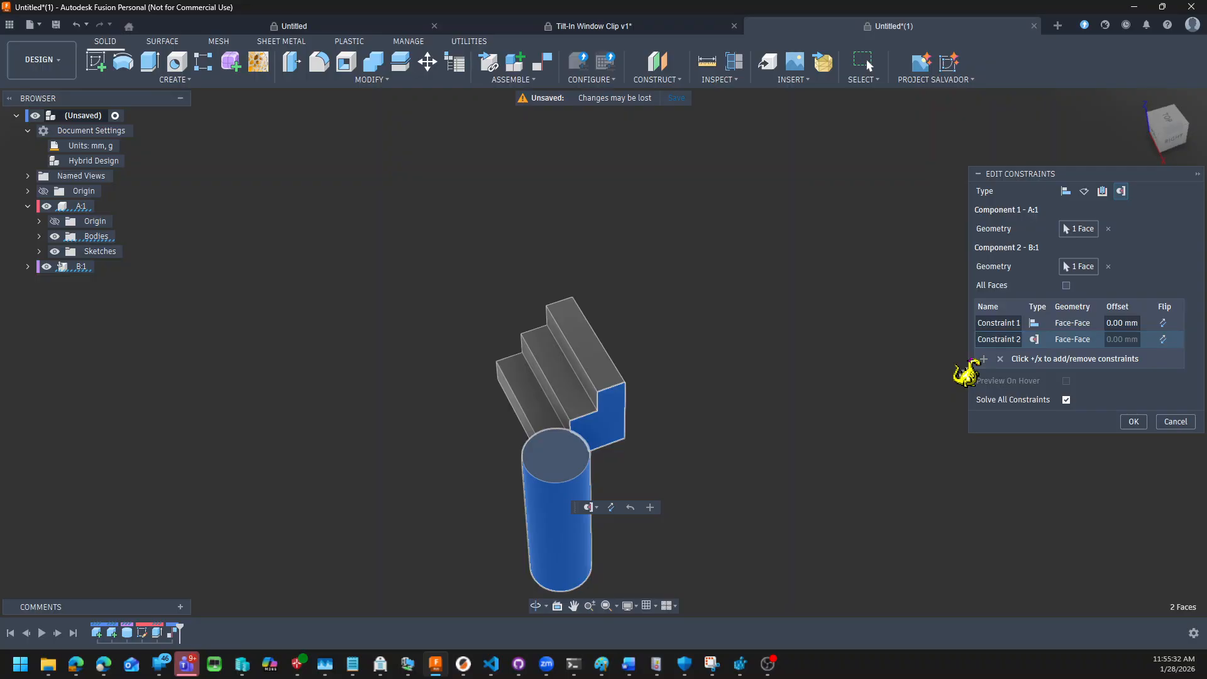
pyautogui.click(983, 358)
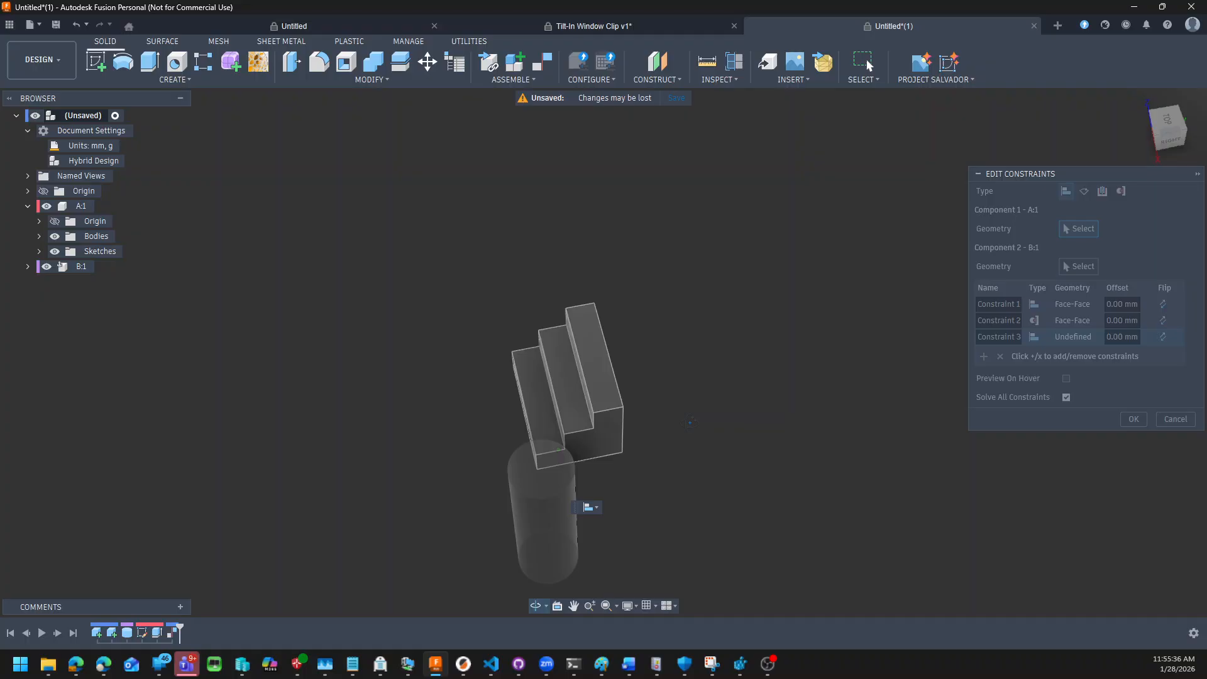
pyautogui.click(560, 458)
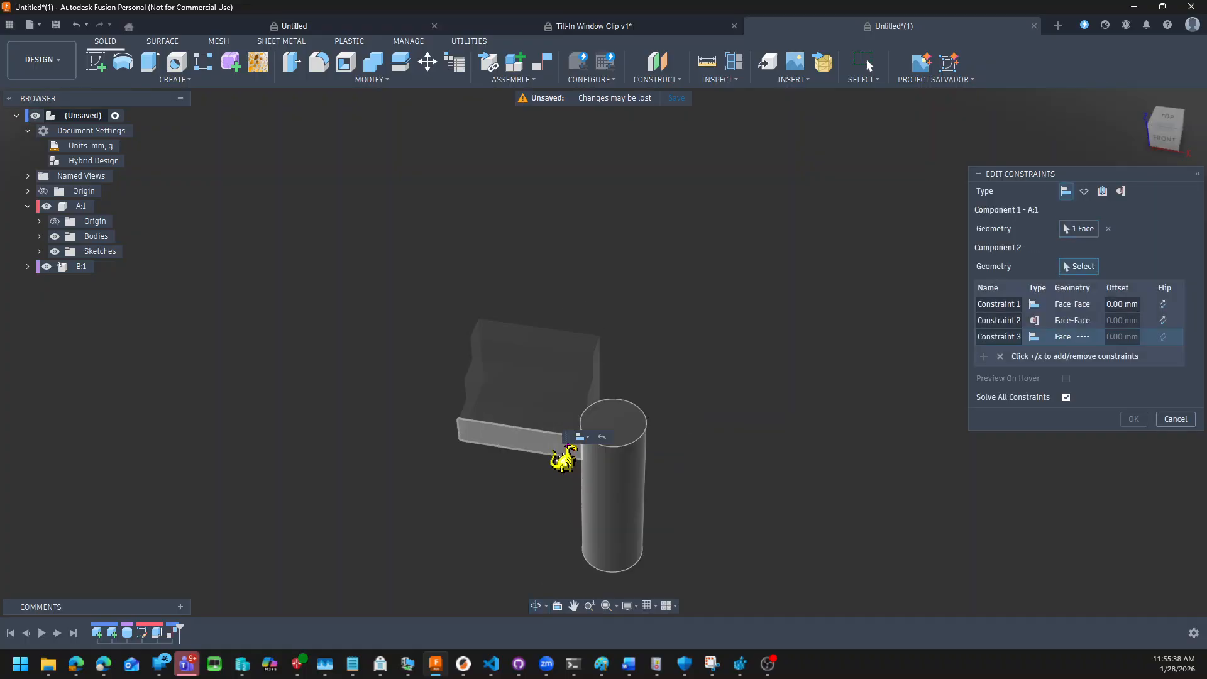
pyautogui.click(627, 525)
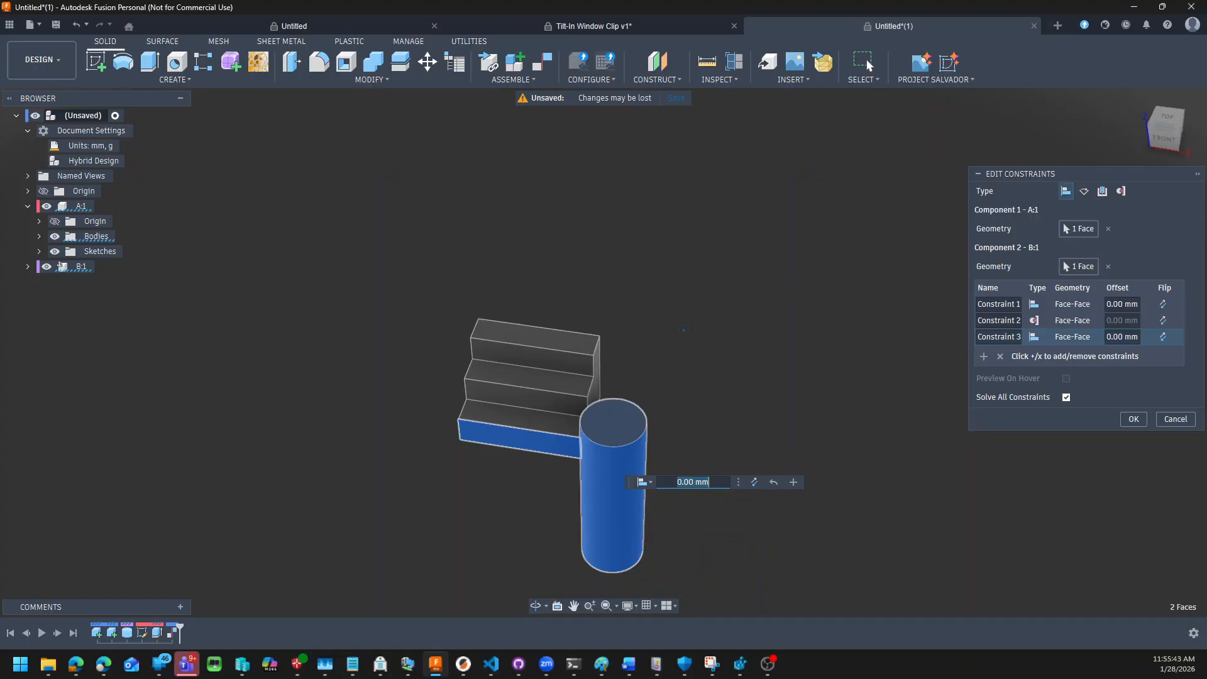
# Try the Center and Tangent types on the third constraint, then remove that constraint and accept the edited set.
pyautogui.keyDown('shift'); pyautogui.moveTo(808, 327); pyautogui.dragTo(778, 339, button='middle'); pyautogui.keyUp('shift')
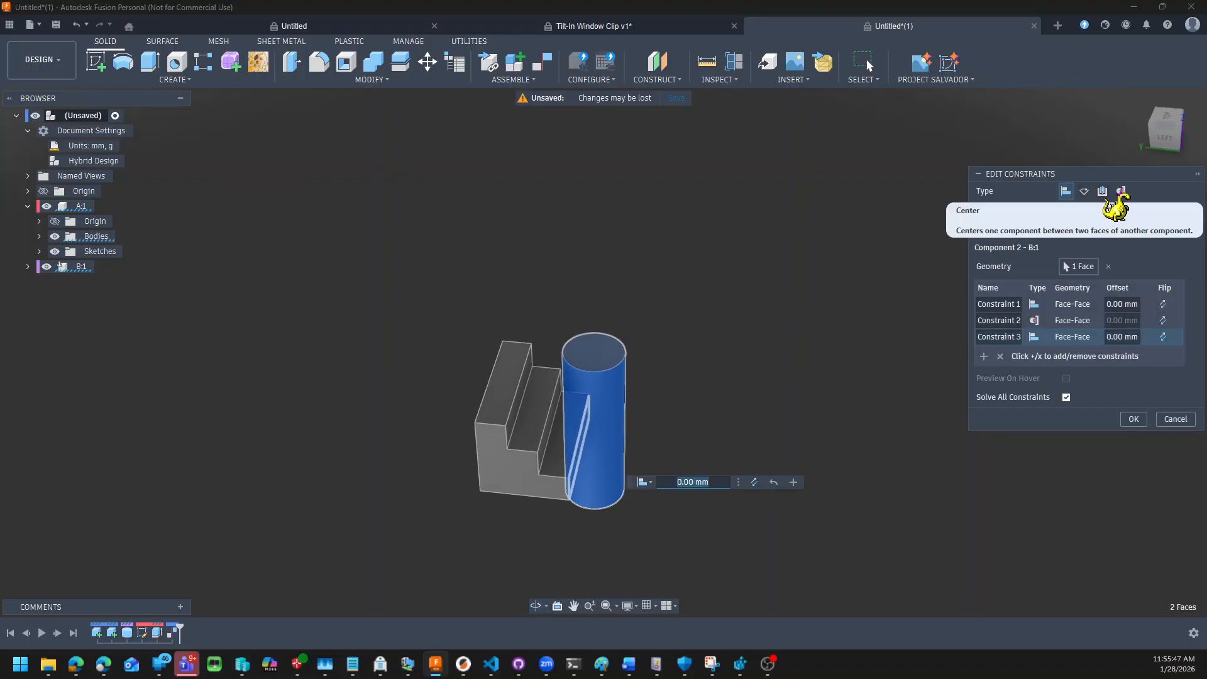
pyautogui.click(1119, 192)
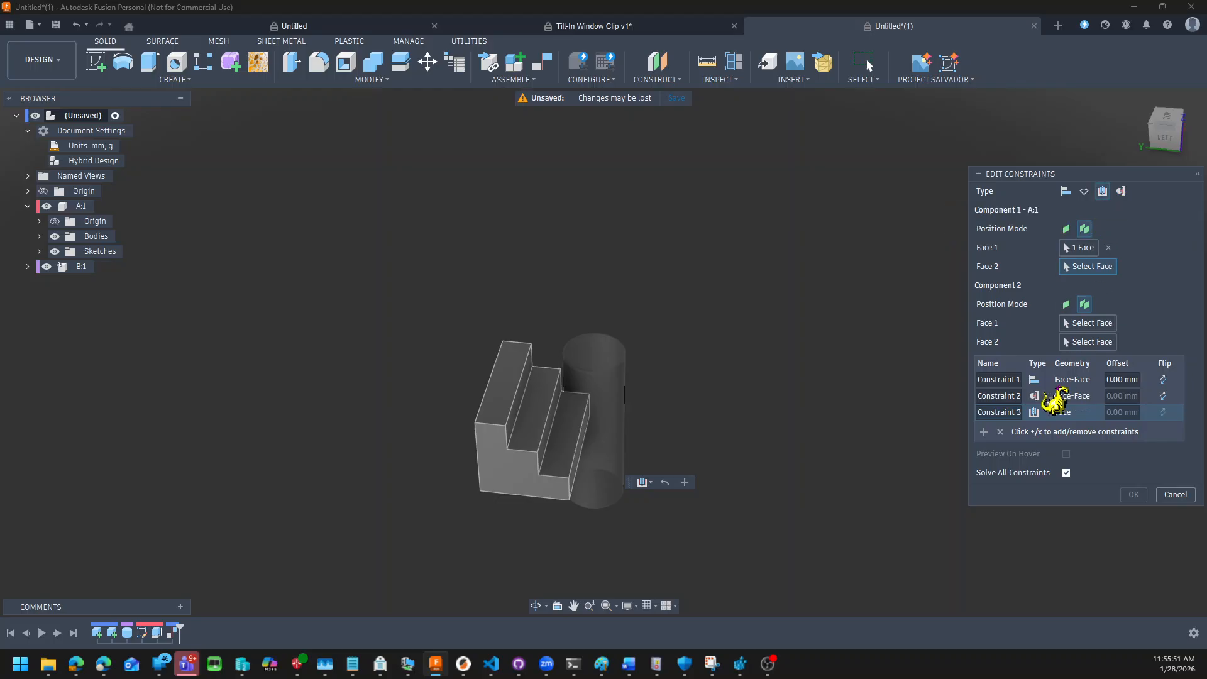
pyautogui.click(1121, 194)
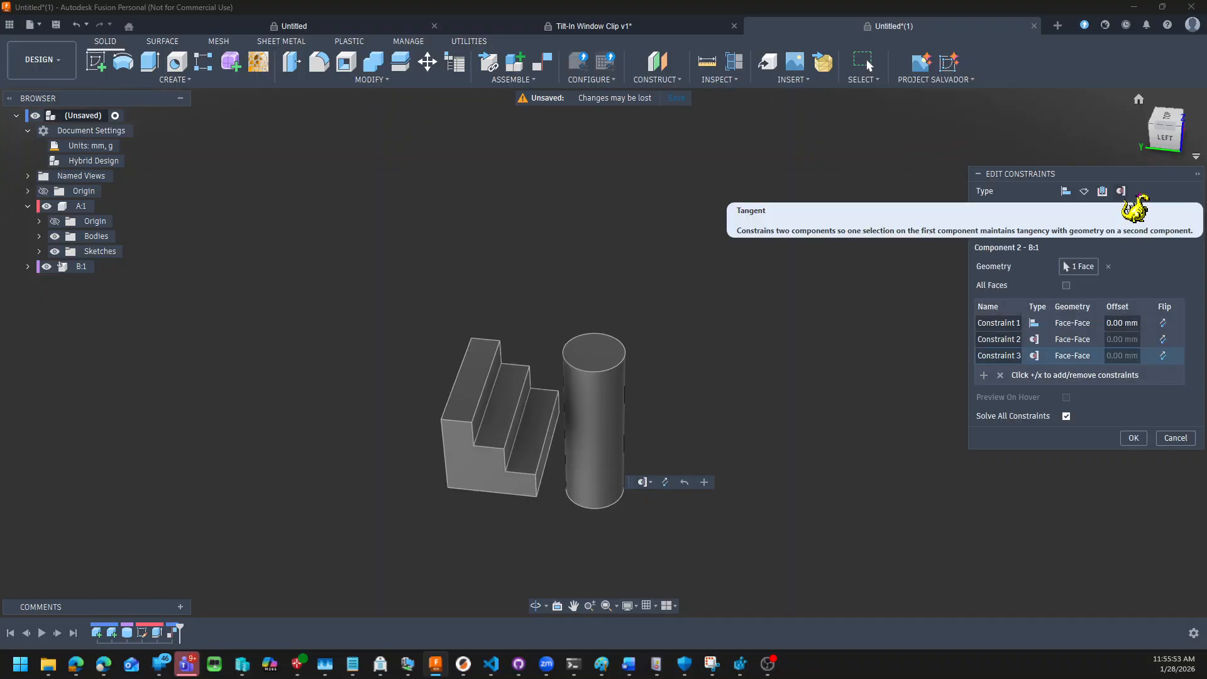
pyautogui.click(1066, 192)
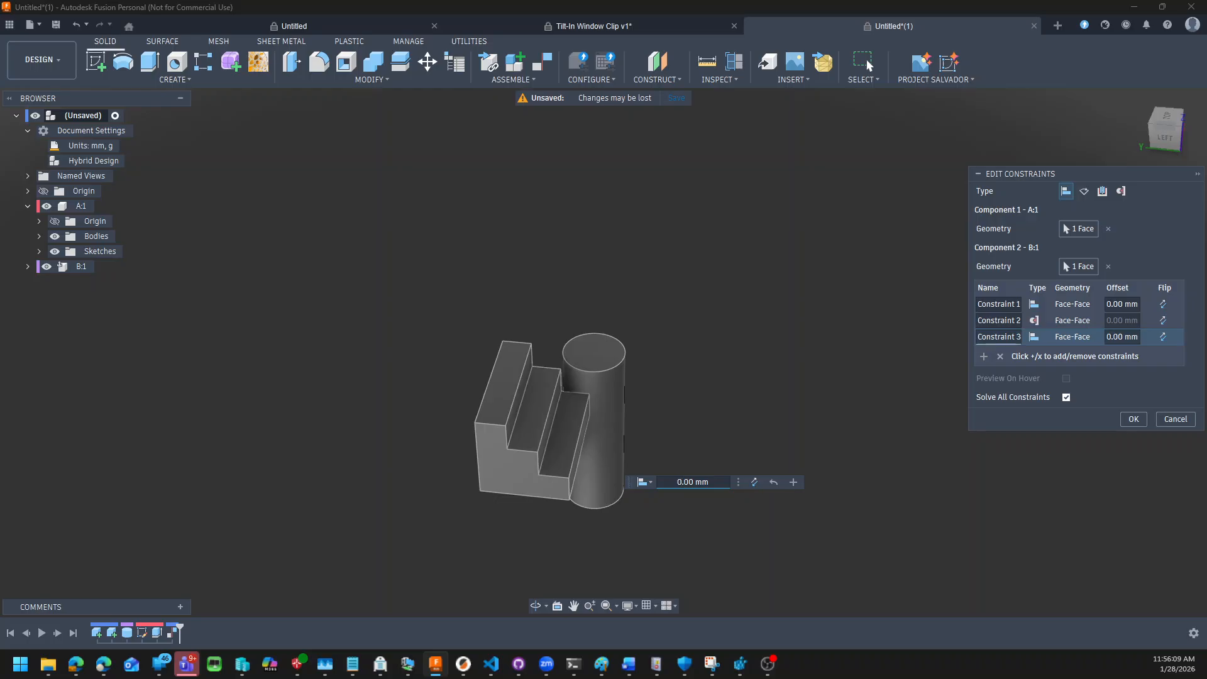
pyautogui.click(1000, 356)
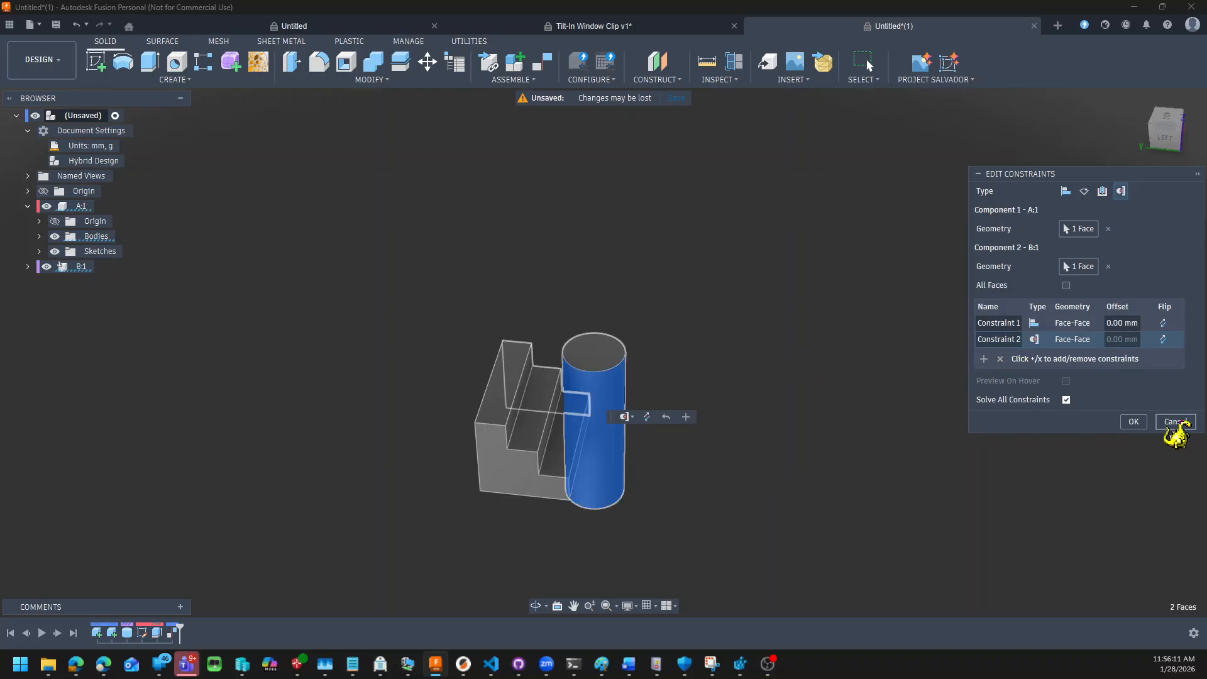
pyautogui.click(1133, 422)
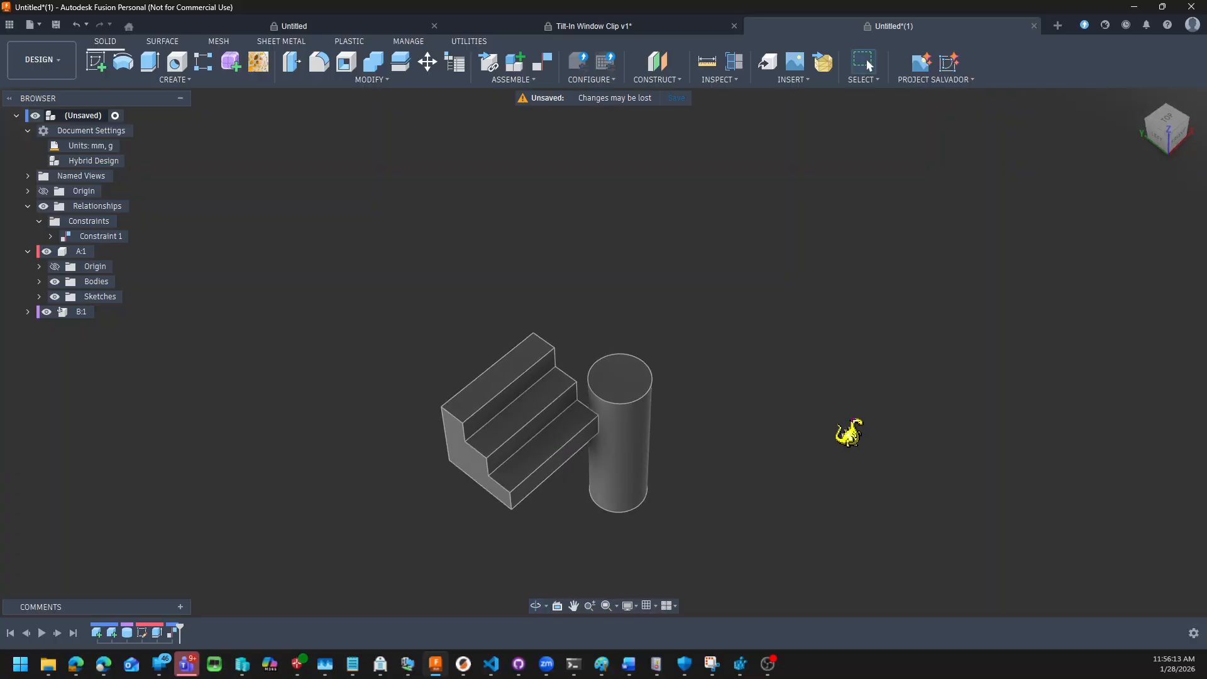
# Switch to the Tilt-In Window Clip document, roll its timeline back before MirrorComponent1 and show the Short View section analysis.
pyautogui.click(635, 27)
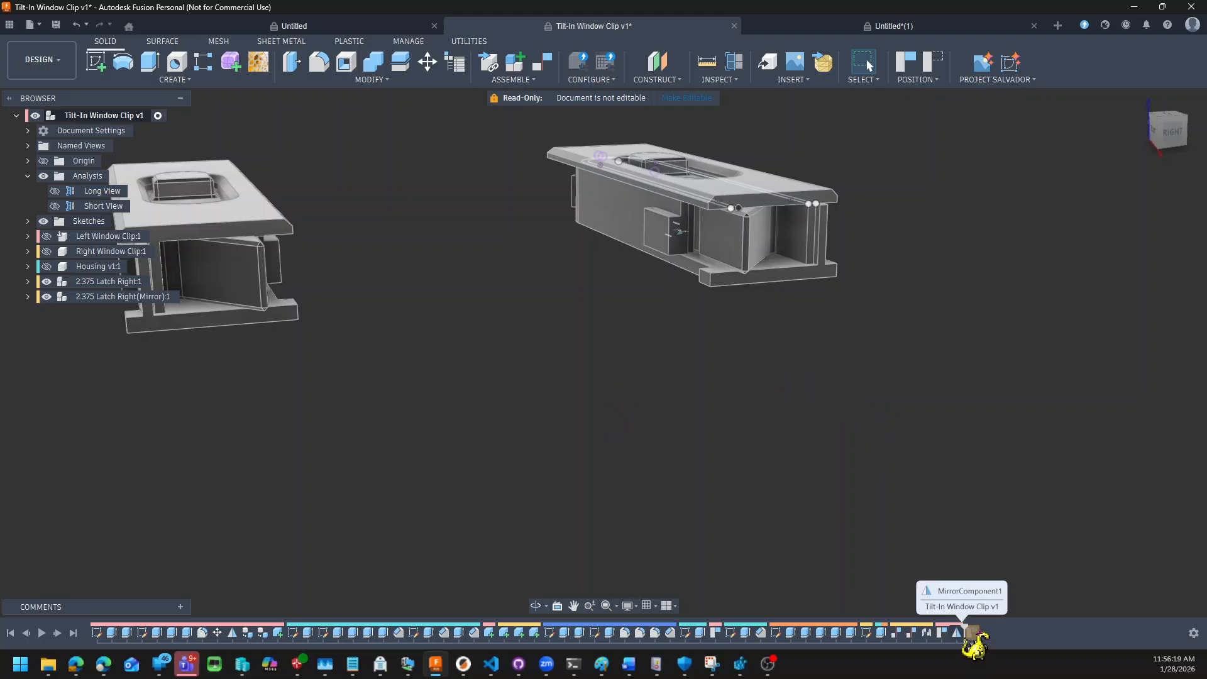
pyautogui.moveTo(964, 628); pyautogui.dragTo(933, 632)
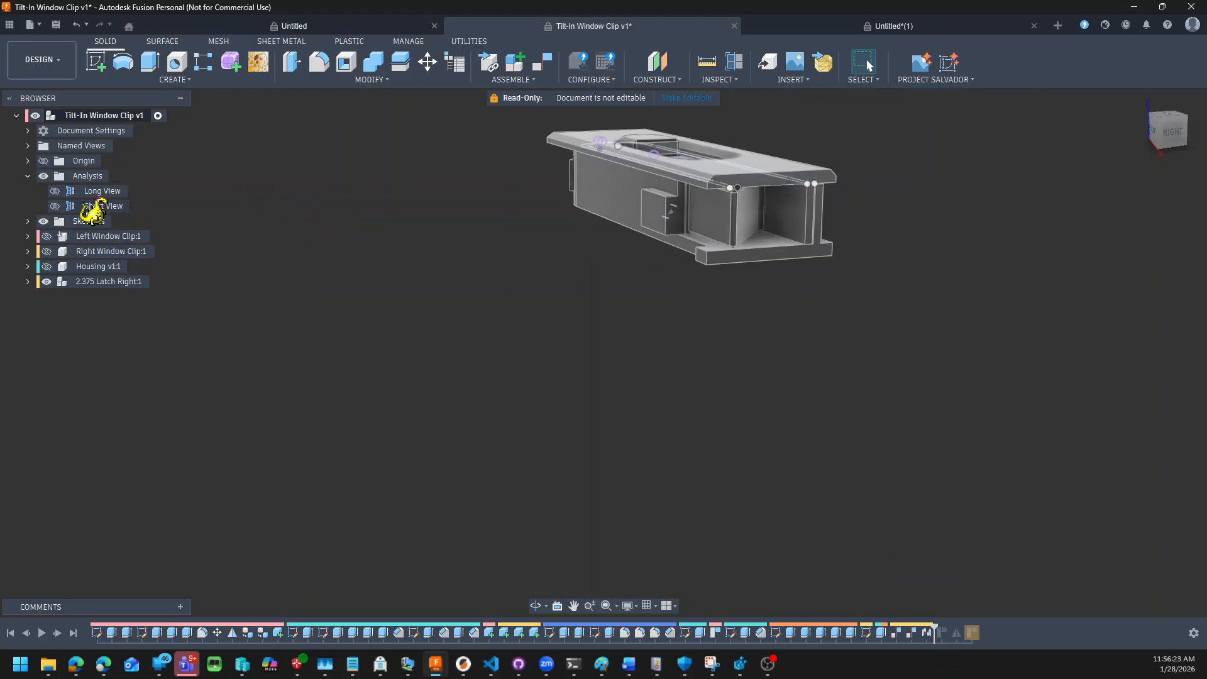
pyautogui.click(61, 210)
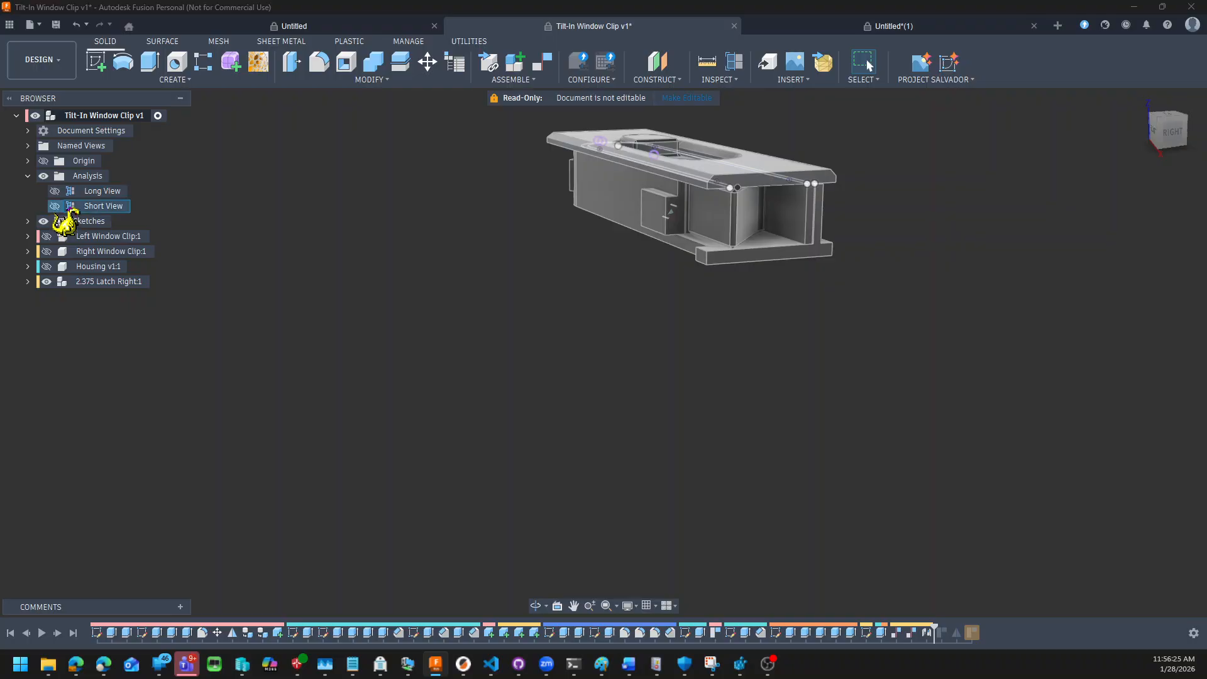
pyautogui.click(54, 208)
pyautogui.keyDown('shift'); pyautogui.moveTo(893, 296); pyautogui.dragTo(821, 337, button='middle'); pyautogui.keyUp('shift')
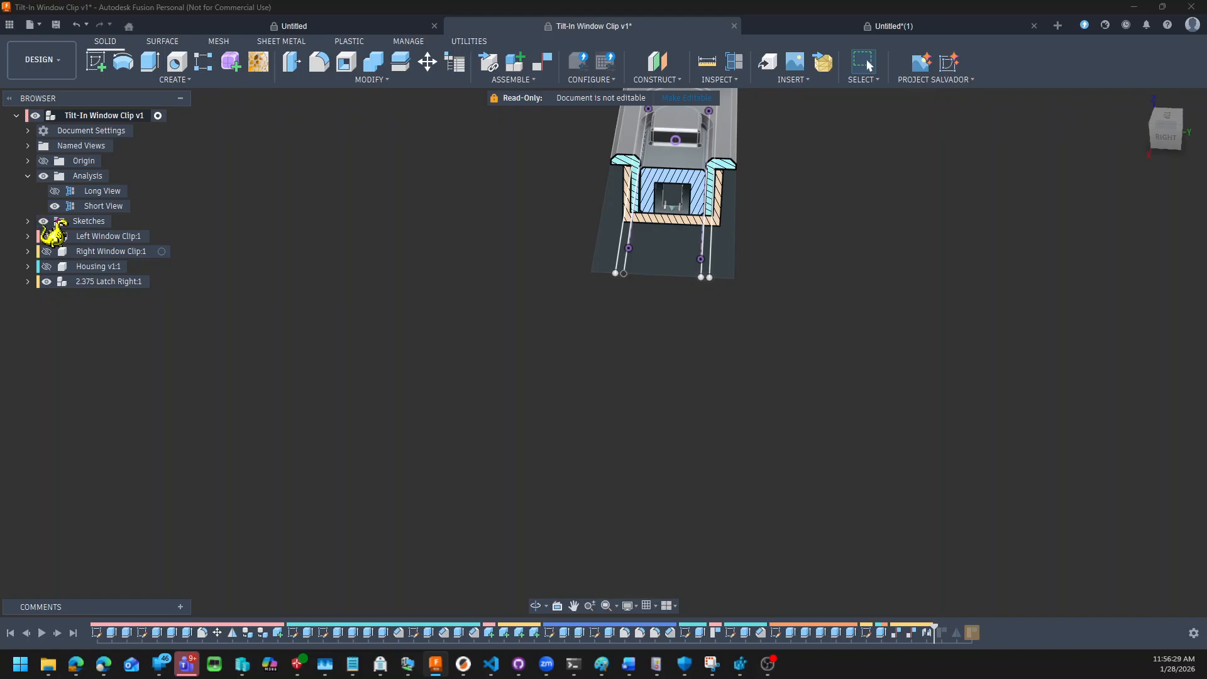
# Expand the 2.375 Latch Right component and hide the 2.375 Housing Upper's sketches and the 2.375 Housing Lower component.
pyautogui.click(27, 282)
pyautogui.scroll(-3, 63, 327)
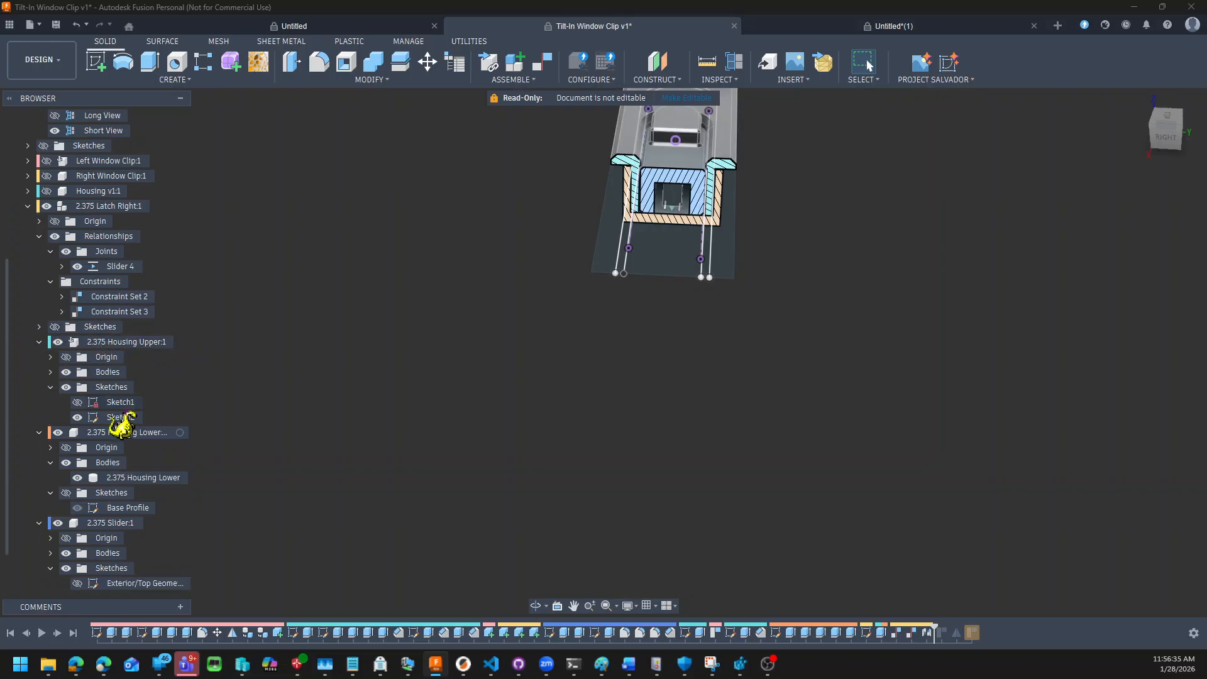
pyautogui.scroll(-1, 116, 440)
pyautogui.moveTo(854, 273)
pyautogui.keyDown('shift'); pyautogui.mouseDown(button='middle')
pyautogui.moveTo(853, 246)
pyautogui.moveTo(845, 260)
pyautogui.mouseUp(button='middle'); pyautogui.keyUp('shift')
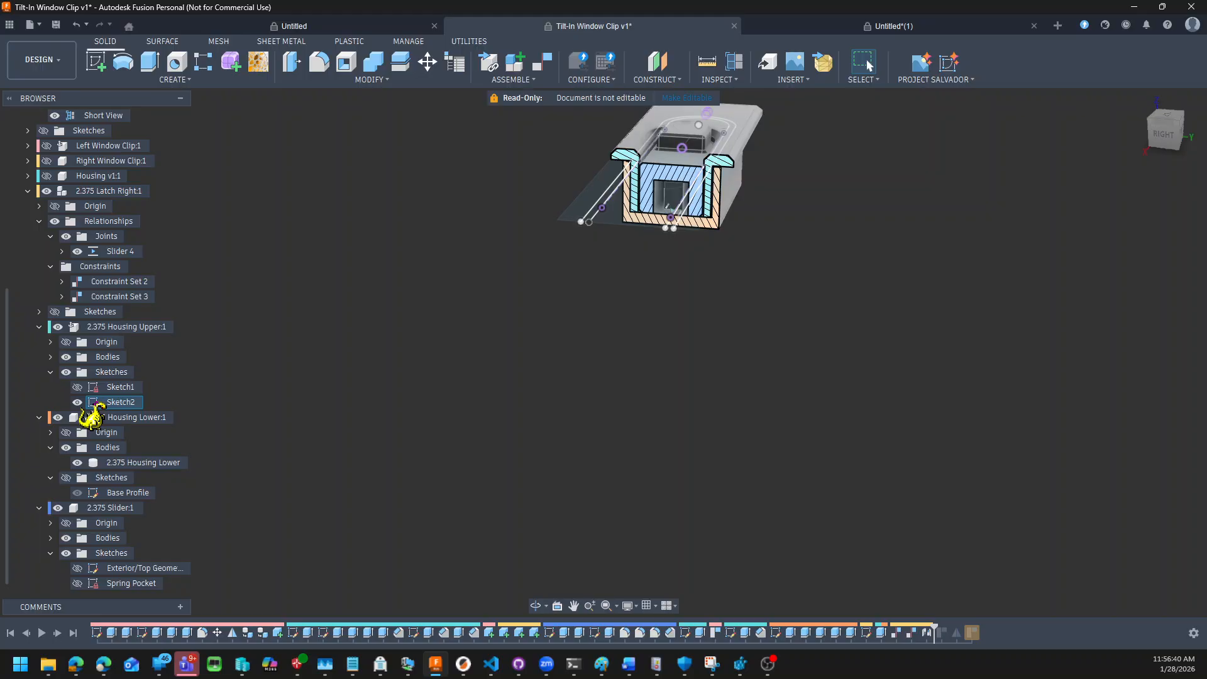
pyautogui.click(77, 402)
pyautogui.click(51, 372)
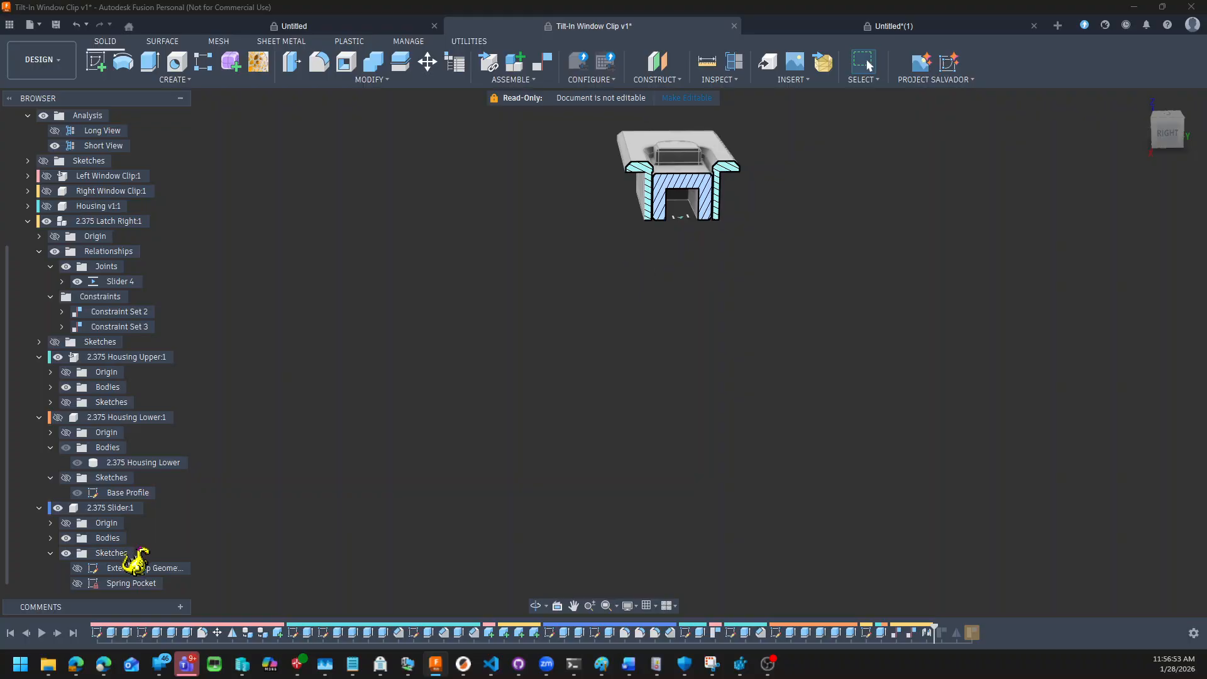
# Highlight the 2.375 Slider and 2.375 Housing Lower components to locate them in the section, then clear the selection.
pyautogui.click(138, 512)
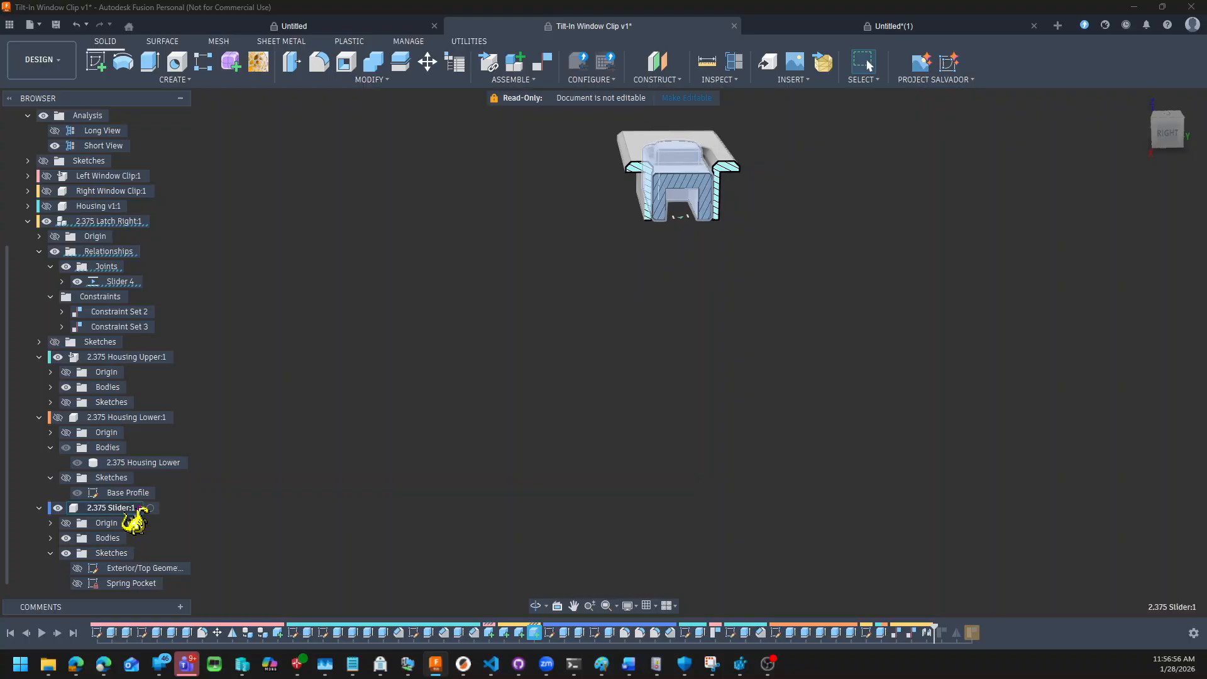
pyautogui.click(135, 418)
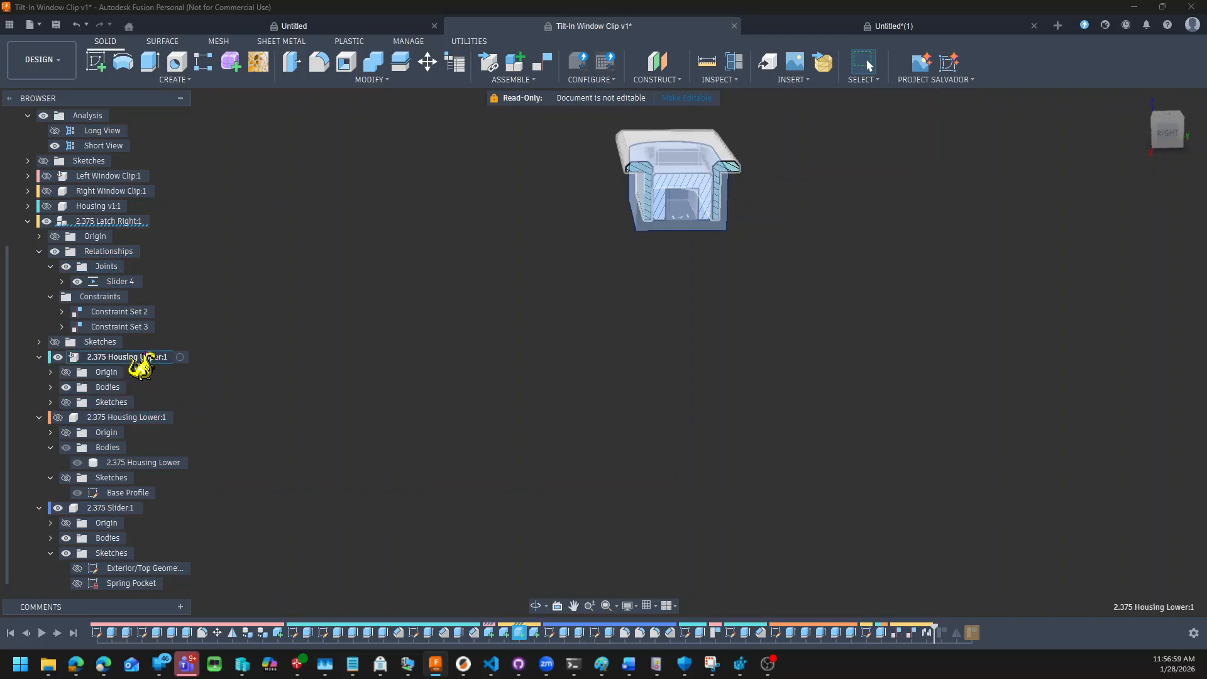
pyautogui.press('Escape')
pyautogui.scroll(2, 161, 264)
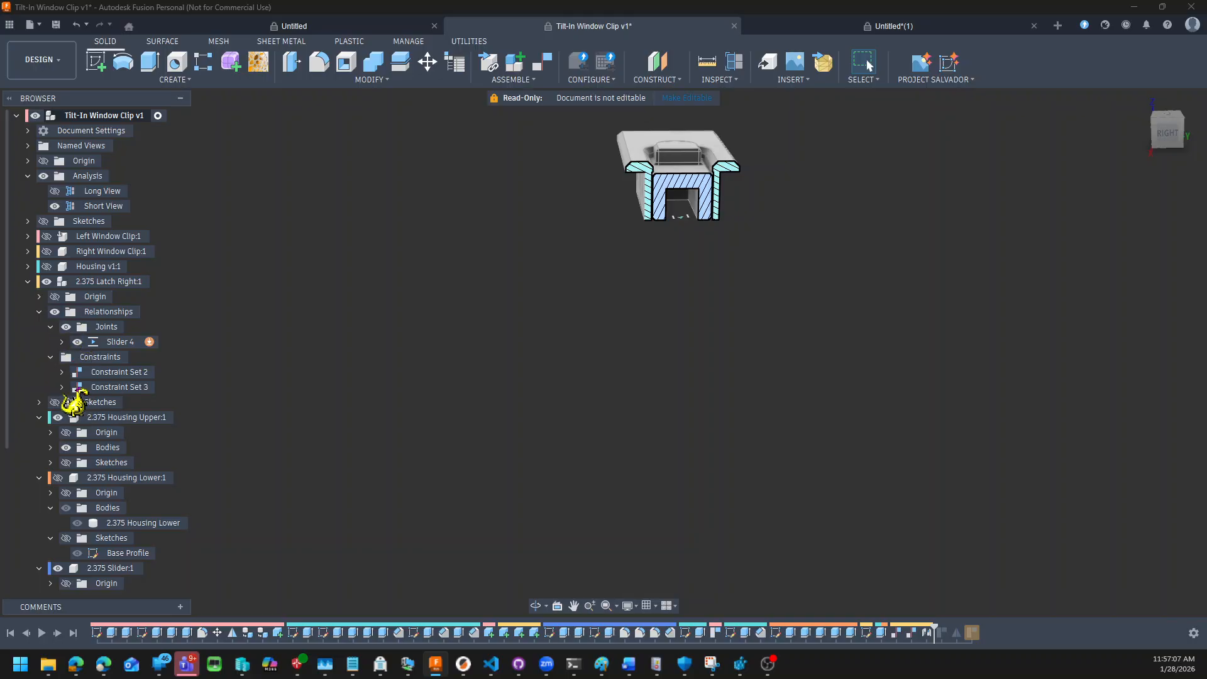
# Open Constraint Set 3 to examine how the 2.375 Slider is constrained, then close it without changes.
pyautogui.rightClick(99, 388)
pyautogui.click(167, 414)
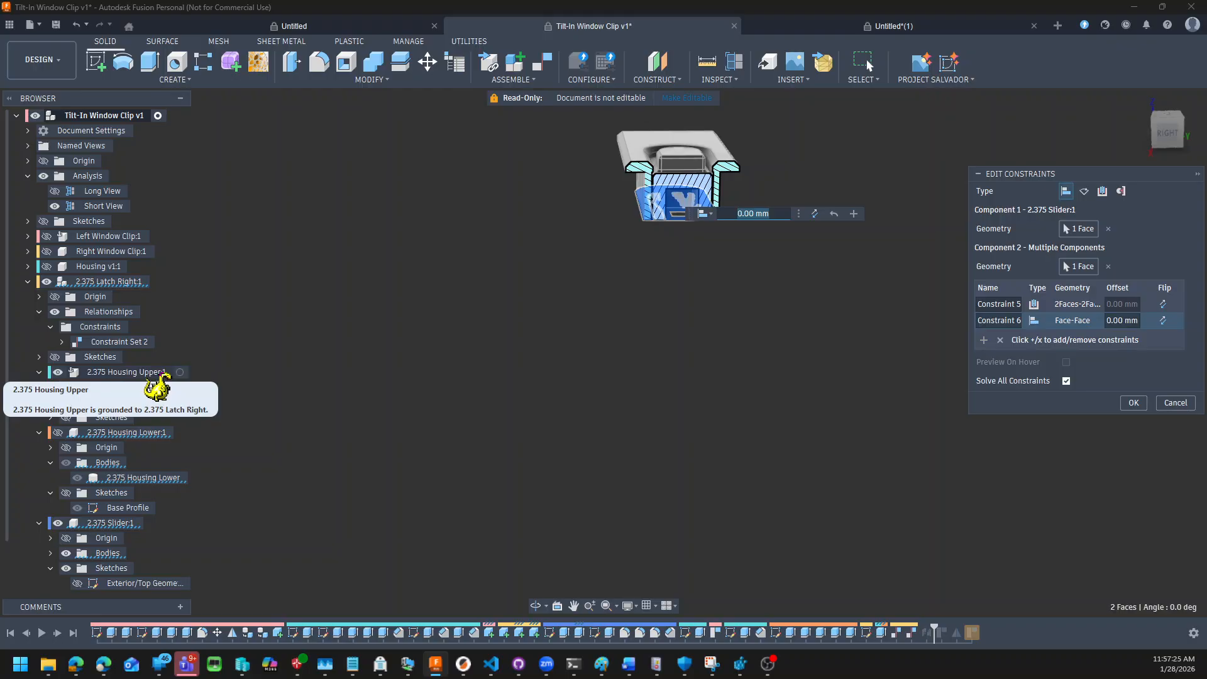
pyautogui.click(1175, 403)
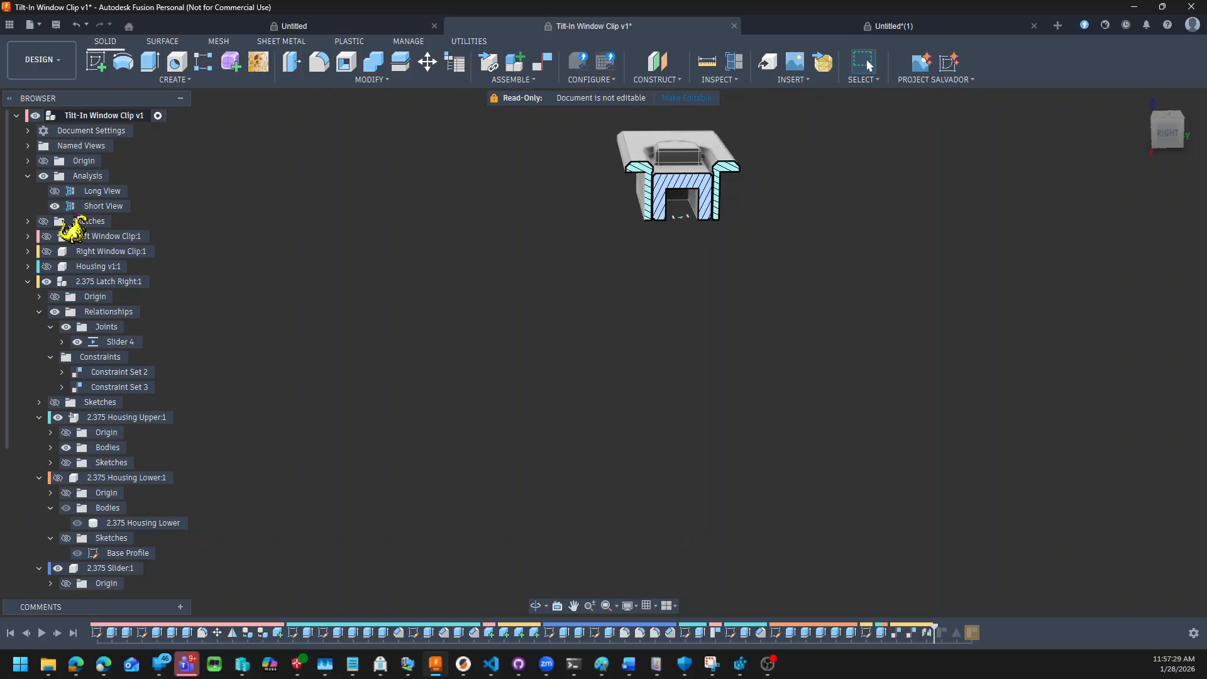
# Hide the Short View section and drive the Slider 4 joint to about 9.00 mm to test the slider's travel.
pyautogui.click(55, 205)
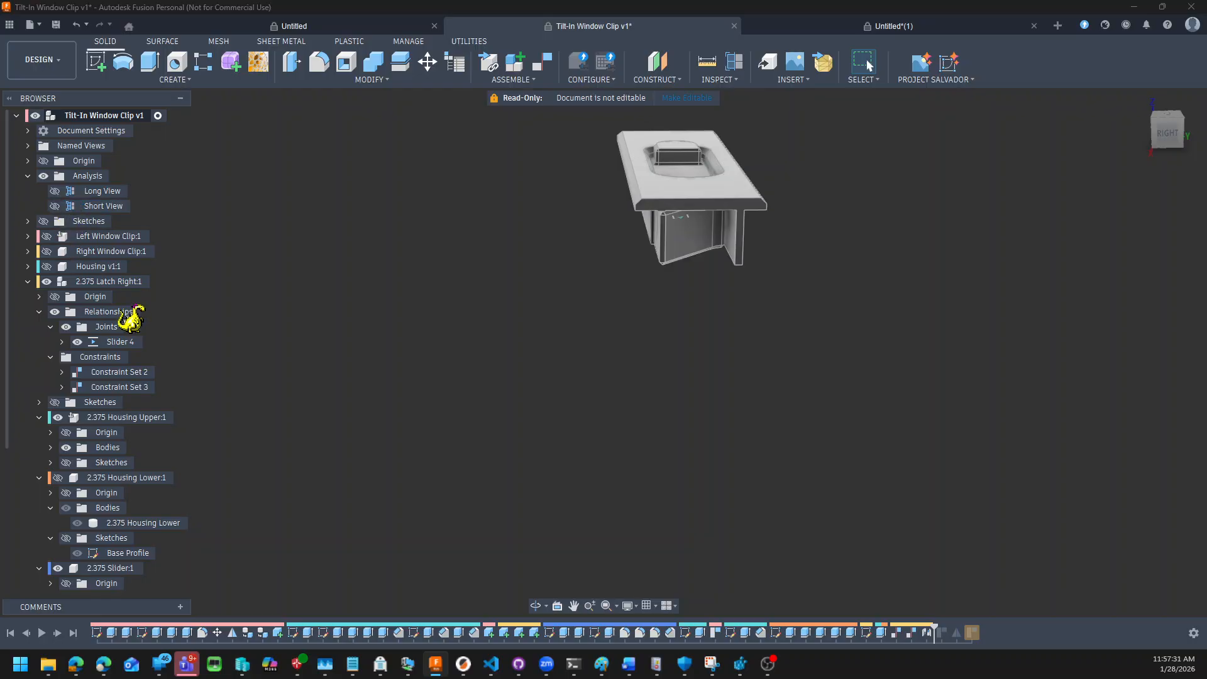
pyautogui.rightClick(119, 342)
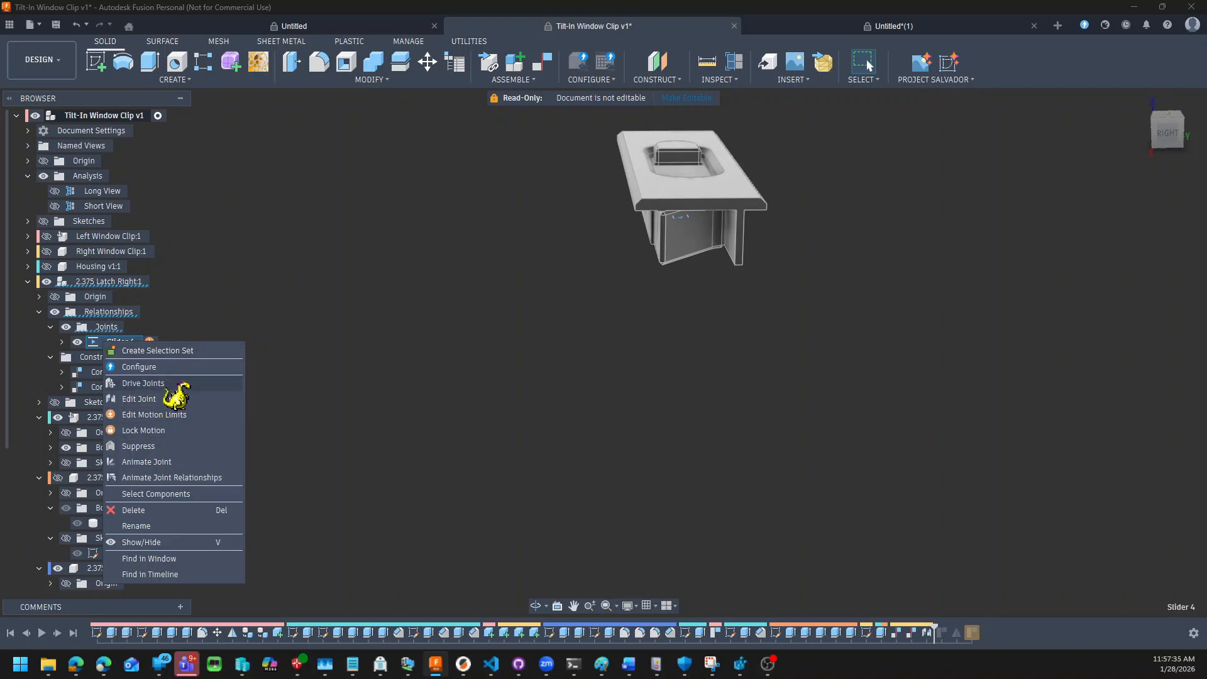
pyautogui.click(170, 383)
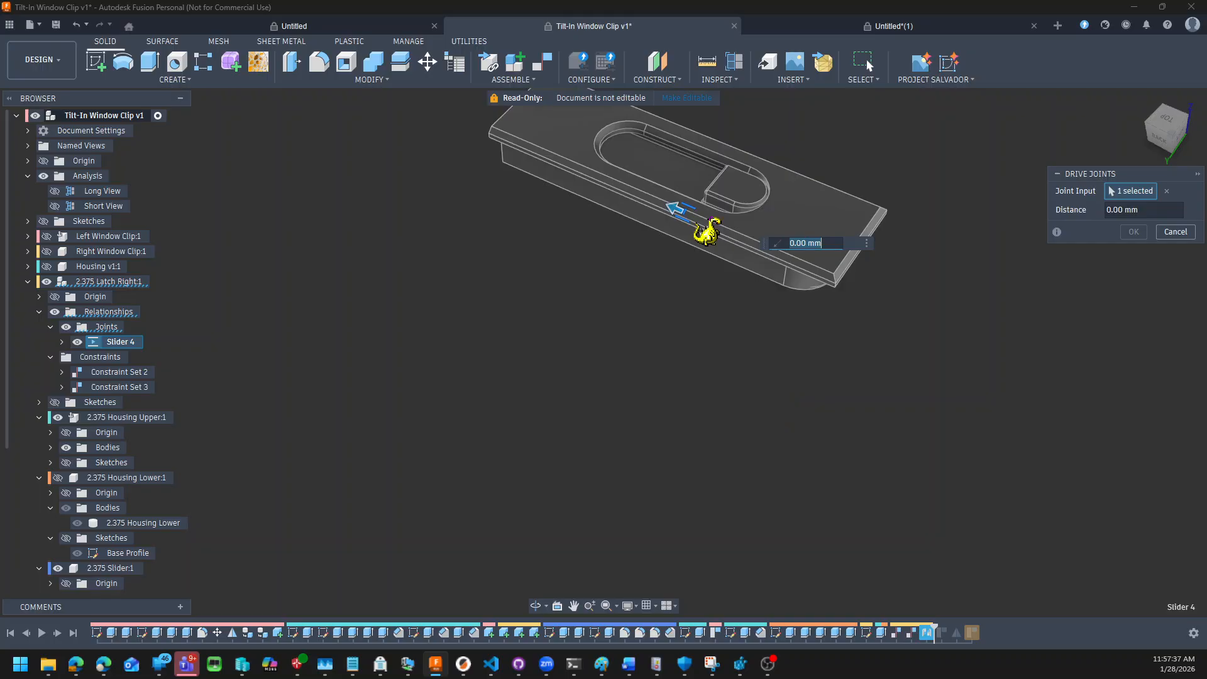
pyautogui.moveTo(675, 208); pyautogui.dragTo(342, 339)
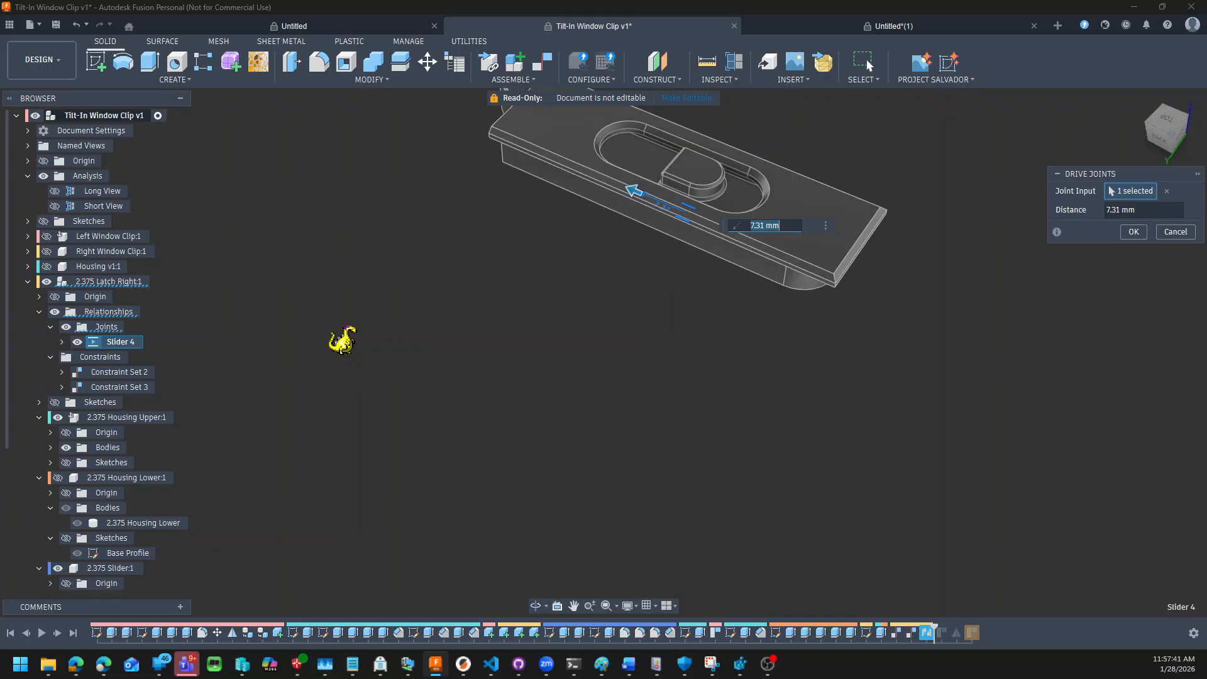
pyautogui.keyDown('shift'); pyautogui.moveTo(343, 339); pyautogui.dragTo(386, 313, button='middle'); pyautogui.keyUp('shift')
pyautogui.moveTo(628, 205)
pyautogui.mouseDown()
pyautogui.moveTo(675, 205)
pyautogui.moveTo(645, 211)
pyautogui.mouseUp()
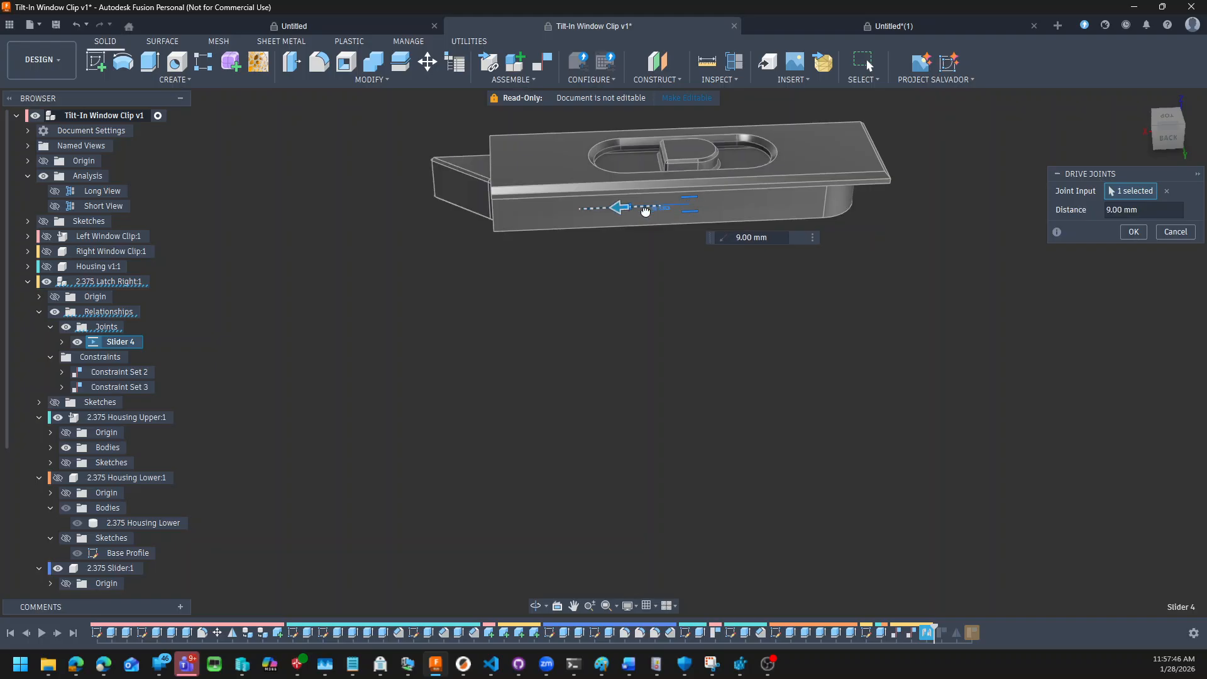